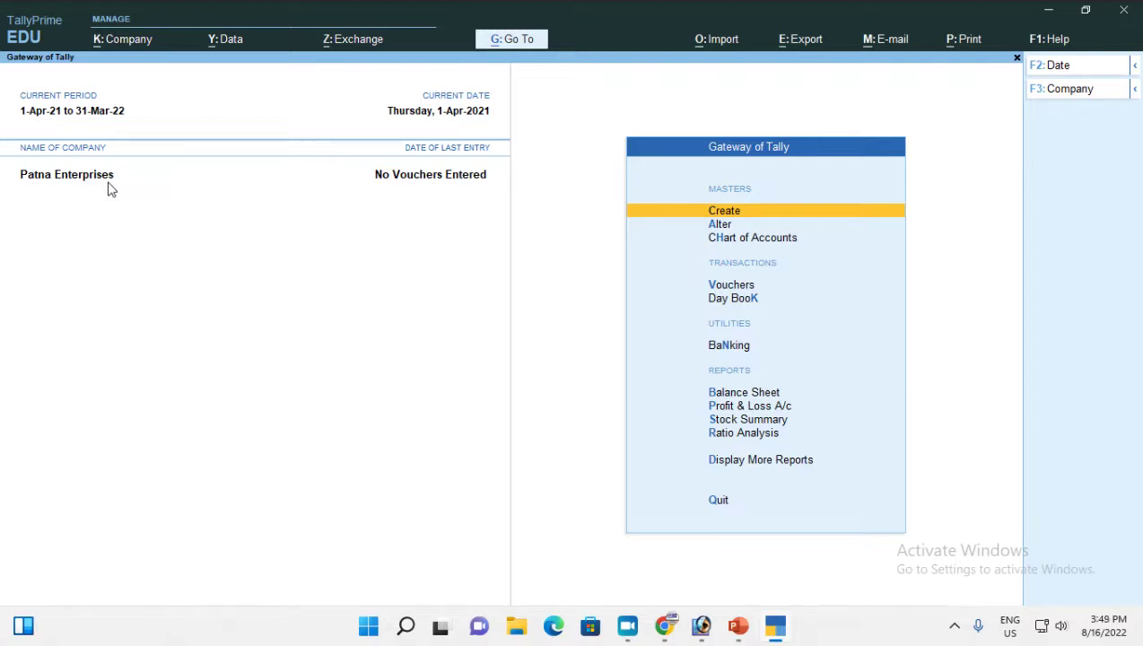
Open the R. D. Infotech ledger for alteration, review its group and opening balance, and close it.
key("Down")
key("Down")
key("Down")
key("Up")
key("Up")
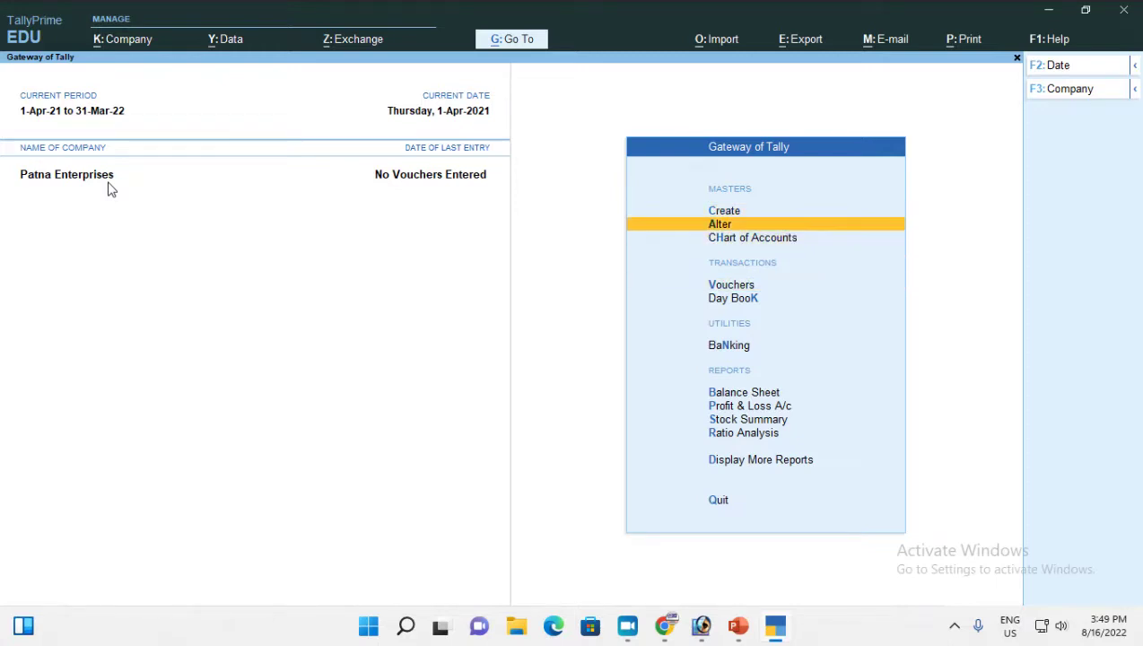
key("Return")
key("Down")
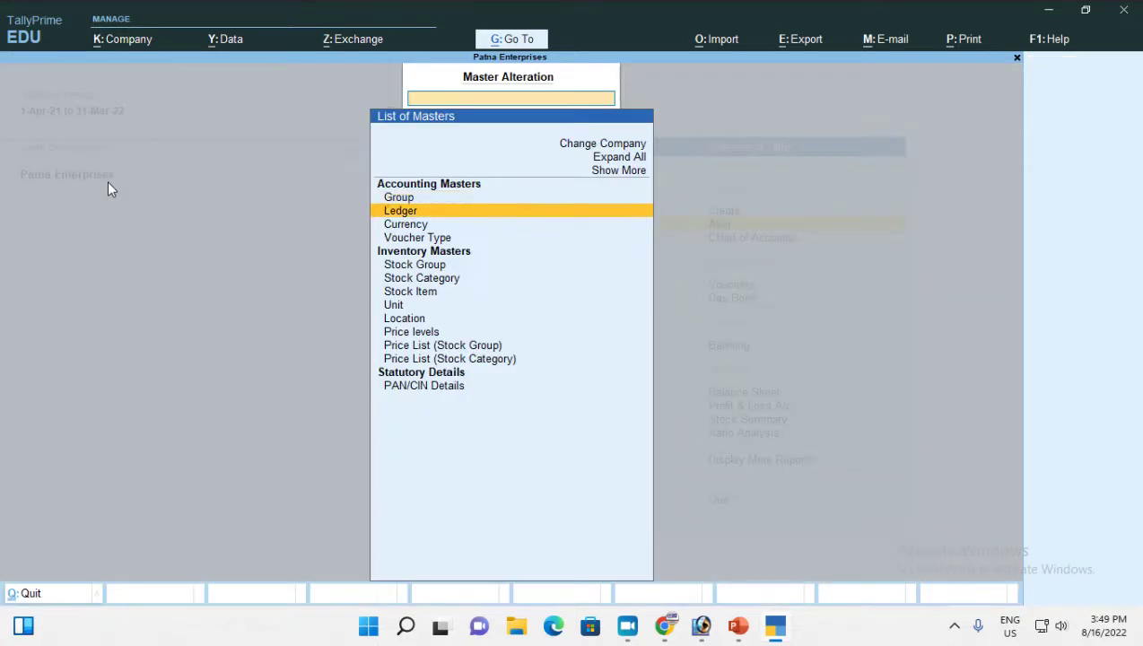
key("Return")
key("Down")
key("Down")
key("Down")
key("Down")
key("Down")
key("Down")
key("Down")
key("Down")
key("Down")
key("Down")
key("Down")
key("Down")
key("Down")
key("Down")
key("Down")
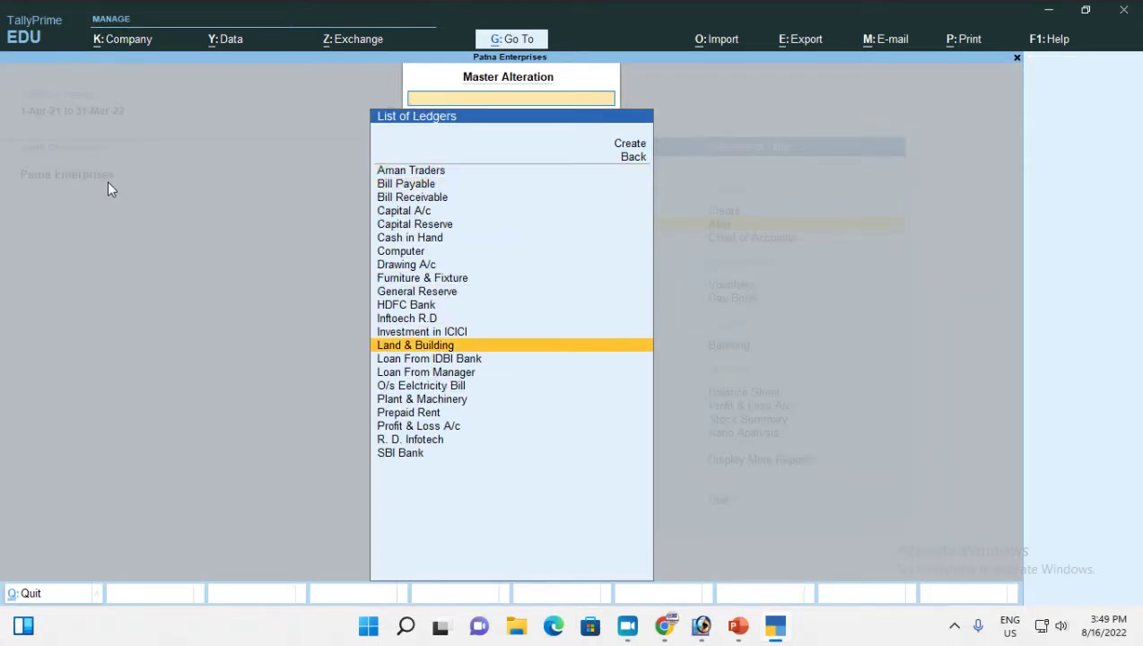
key("Down")
key("Down")
key("Down")
key("Down")
key("Down")
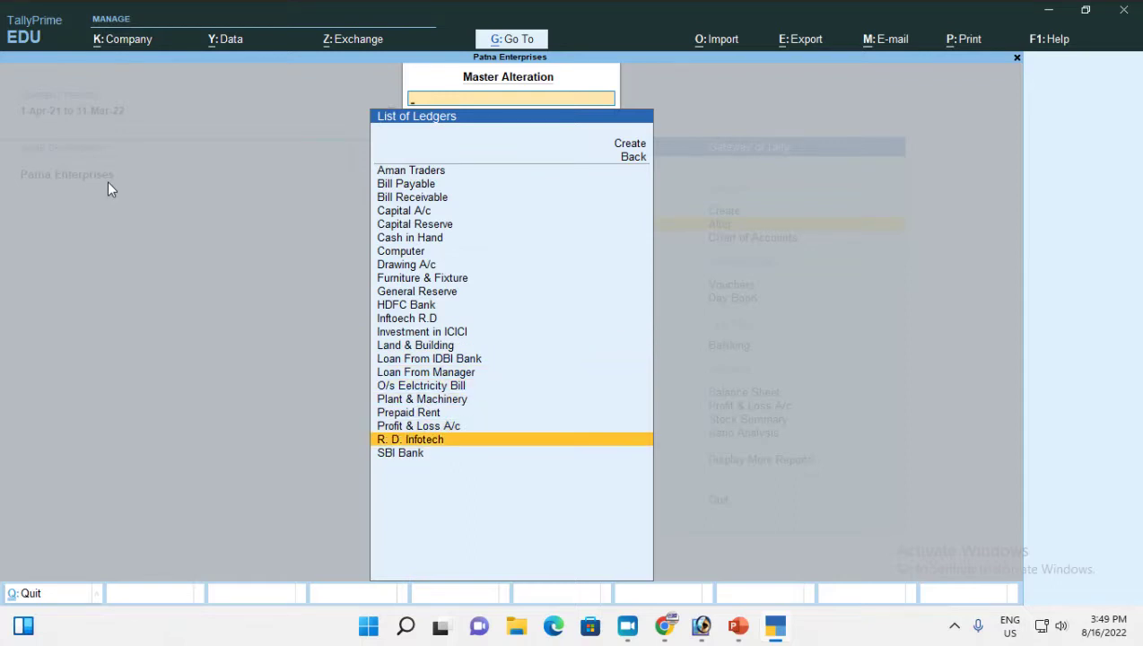
key("Return")
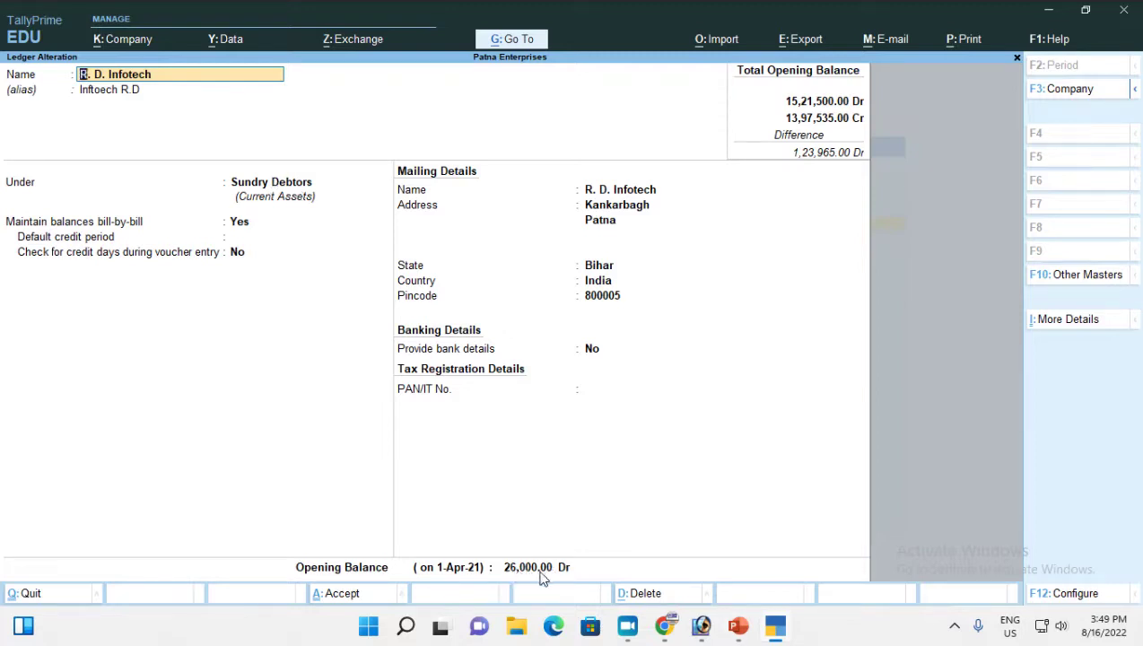
key("Escape")
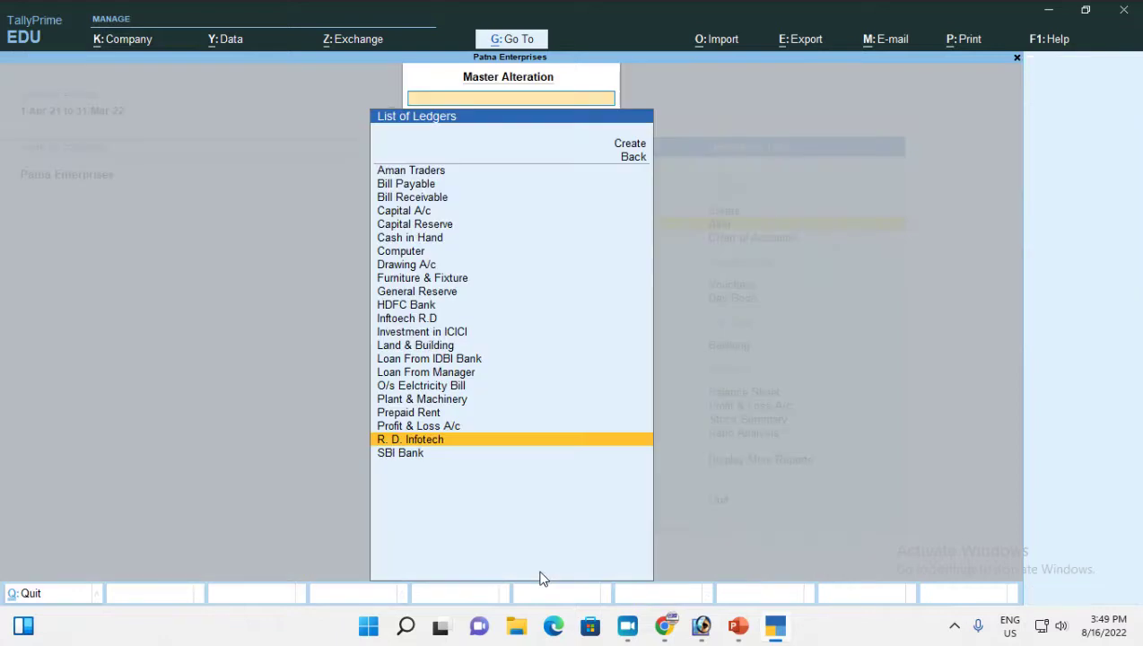
Reopen the list of ledgers available for alteration and look through its entries for the party accounts.
key("Escape")
key("Return")
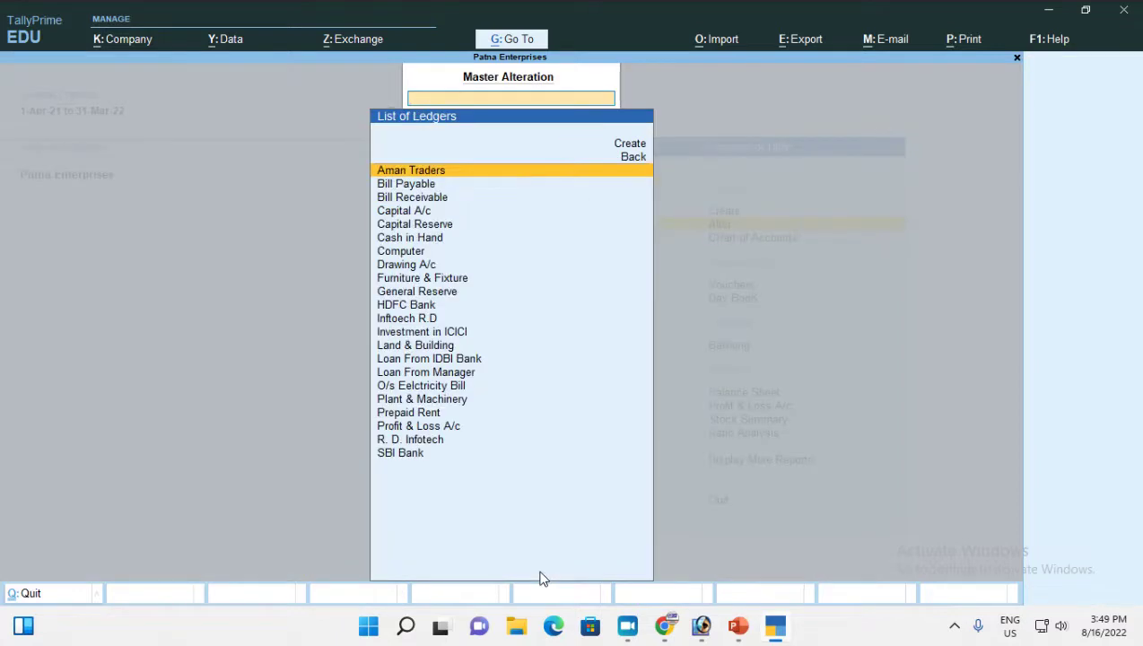
key("Down")
key("Down")
key("Down")
key("Down")
key("Down")
key("Down")
key("Down")
key("Down")
key("Down")
key("Down")
key("Down")
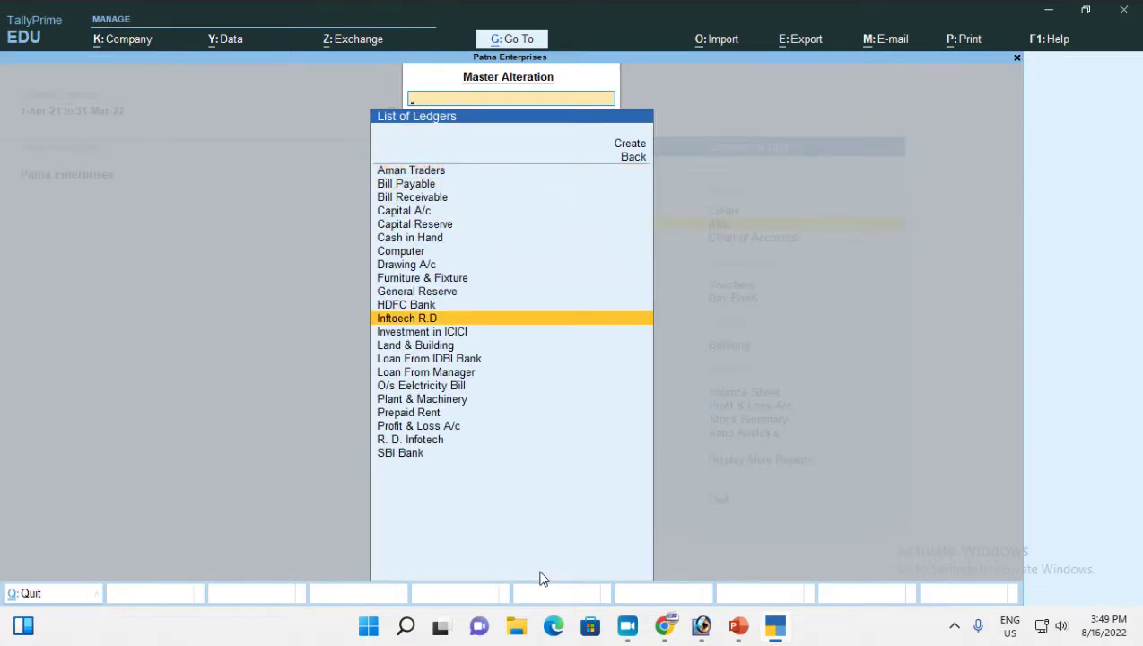
key("Down")
key("Down")
key("Down")
key("Down")
key("Down")
key("Down")
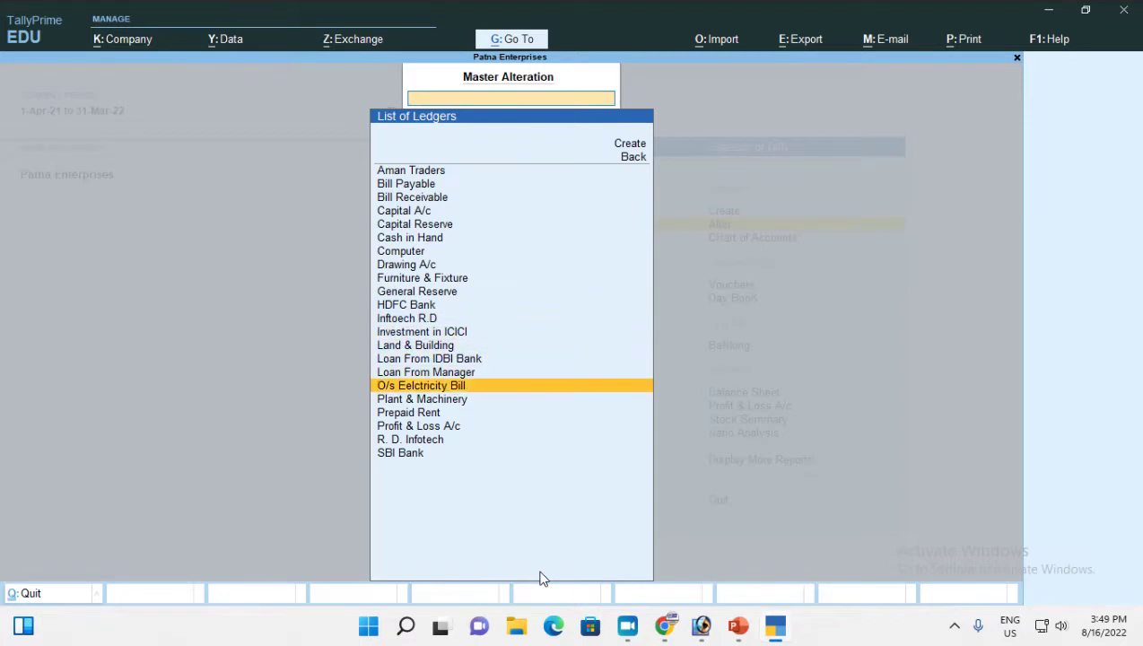
key("Up")
key("Up")
key("Down")
key("Down")
key("Down")
key("Down")
key("Down")
key("Down")
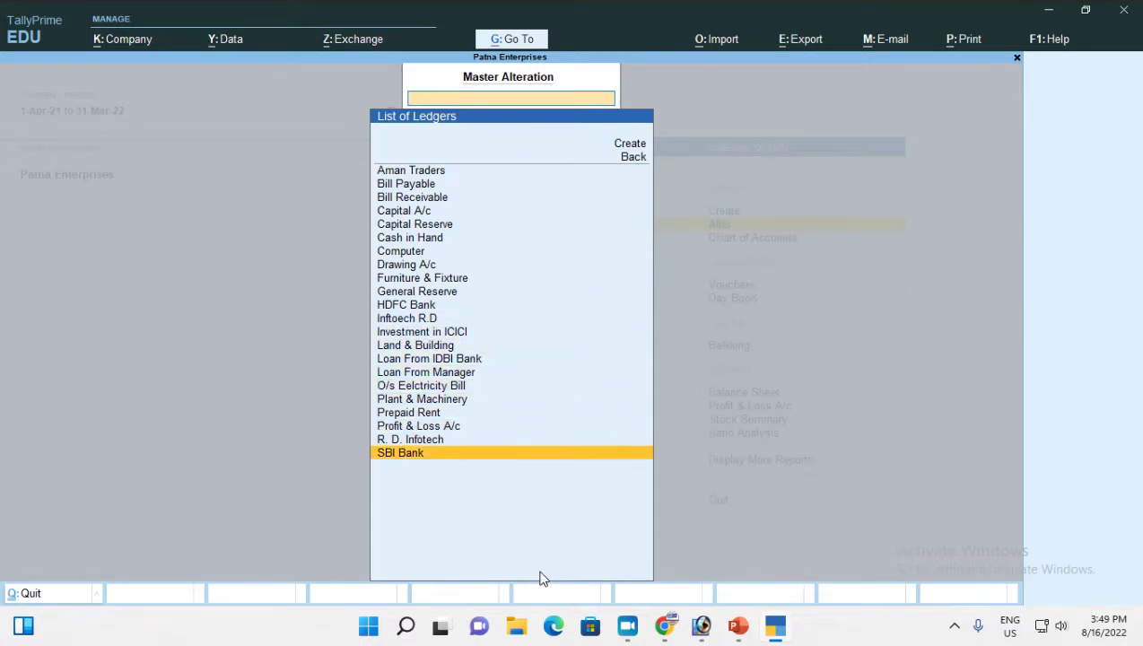
key("Up")
key("Up")
key("Up")
key("Up")
key("Up")
key("Up")
key("Up")
key("Up")
key("Up")
key("Up")
key("Up")
key("Up")
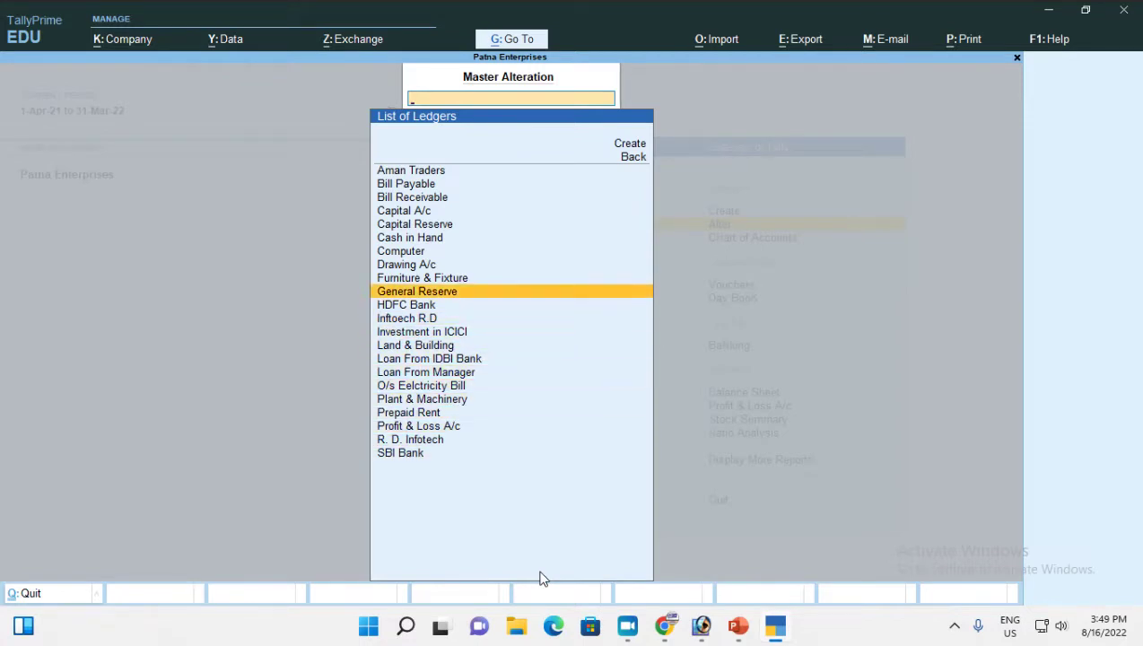
key("Up")
key("Up")
key("Up")
key("Up")
key("Up")
key("Up")
key("Up")
key("Up")
key("Up")
key("Up")
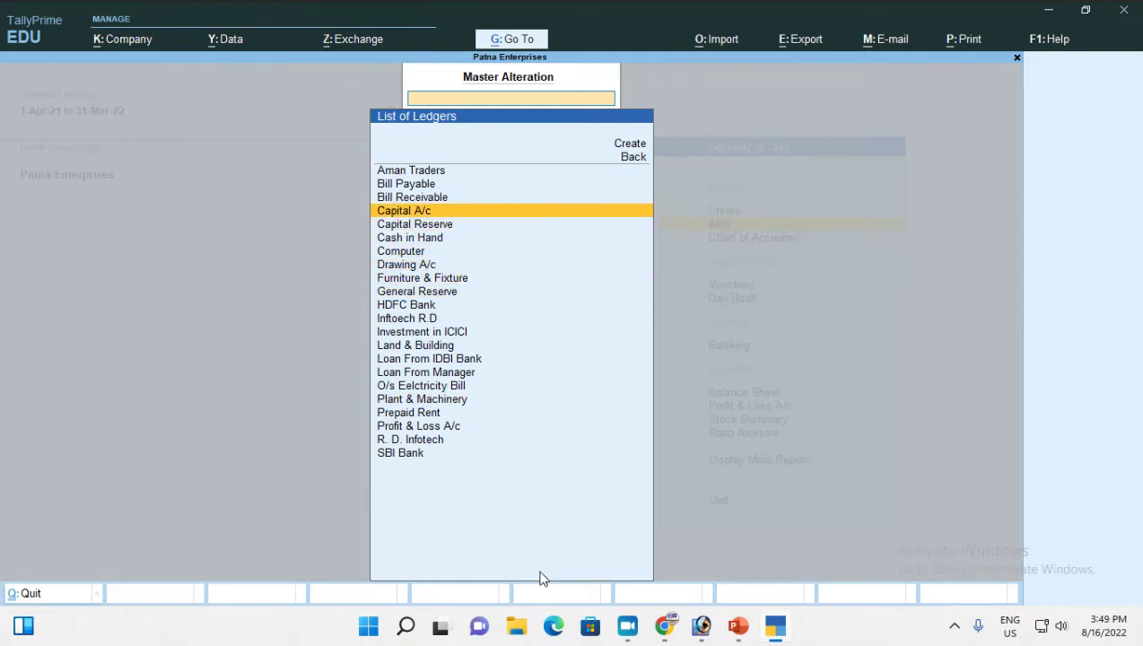
key("Down")
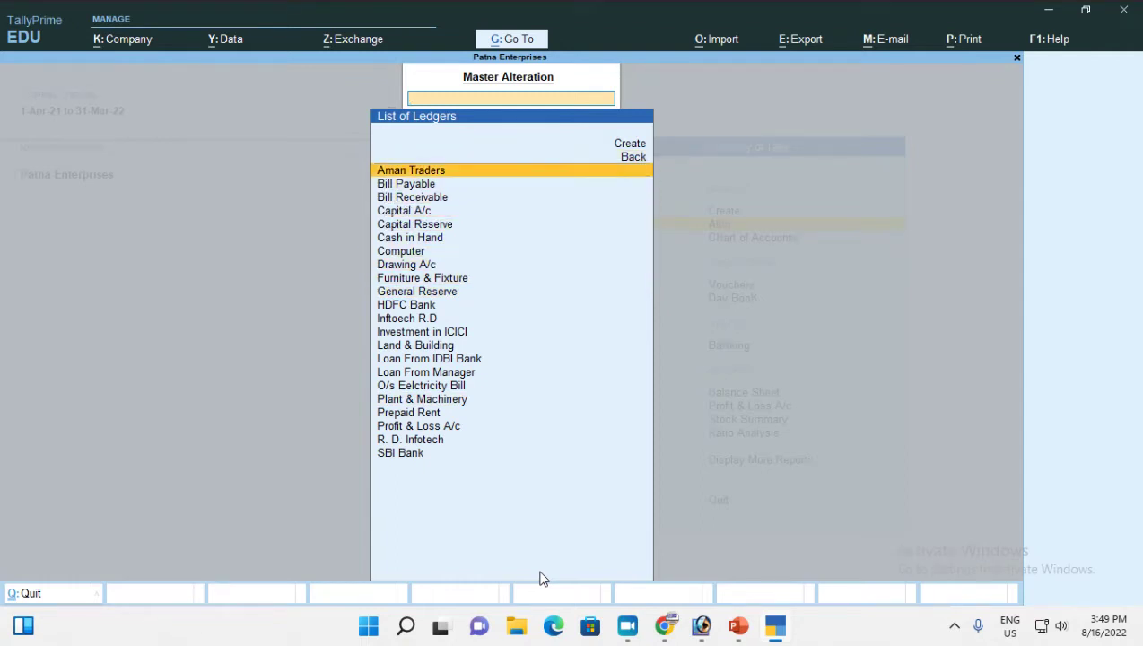
Open the Aman Traders ledger, review its group and bill-by-bill setting, and quit without saving.
key("Return")
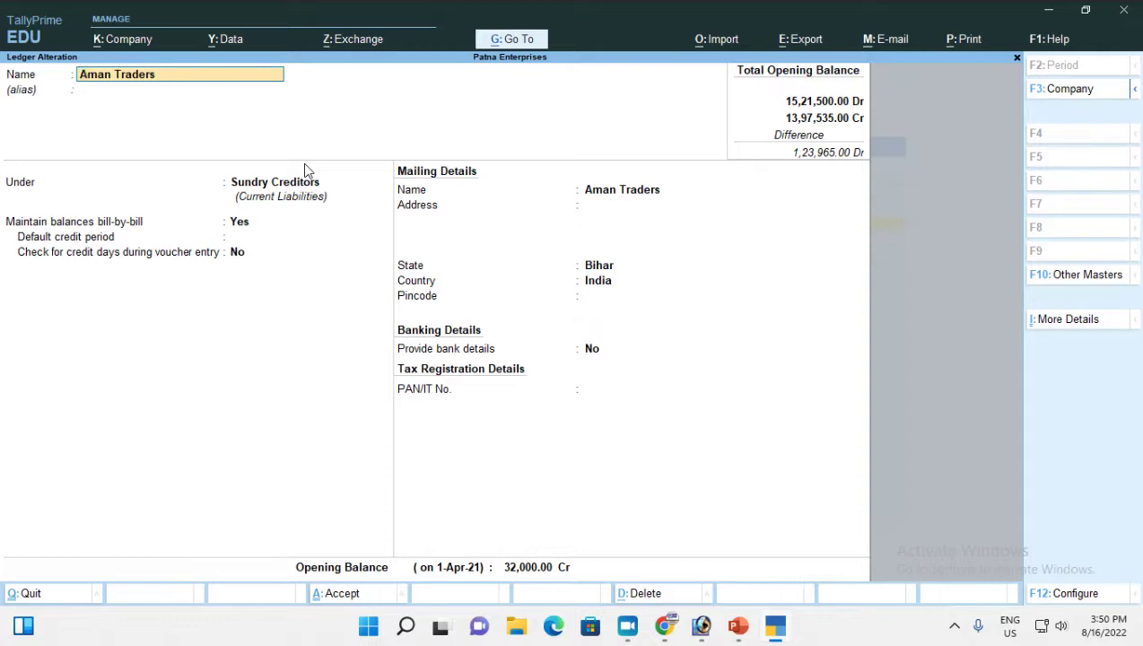
key("Escape")
key("Escape")
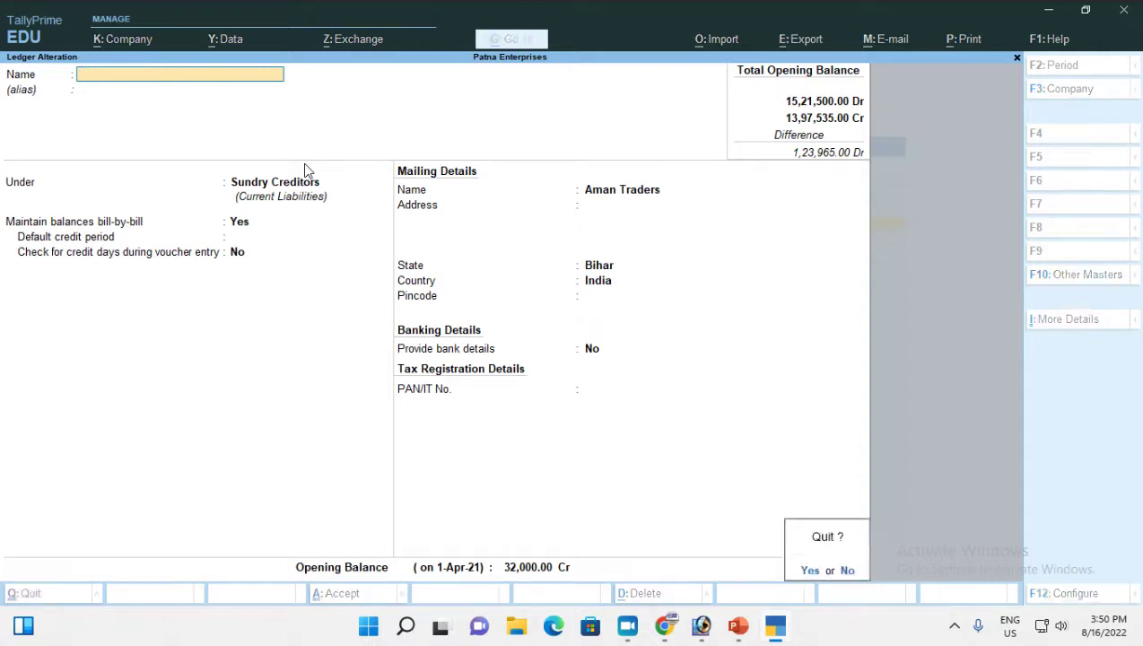
type("y")
Review the R. D. Infotech ledger's bill-by-bill setting, and return to the Gateway of Tally without changes.
type("R")
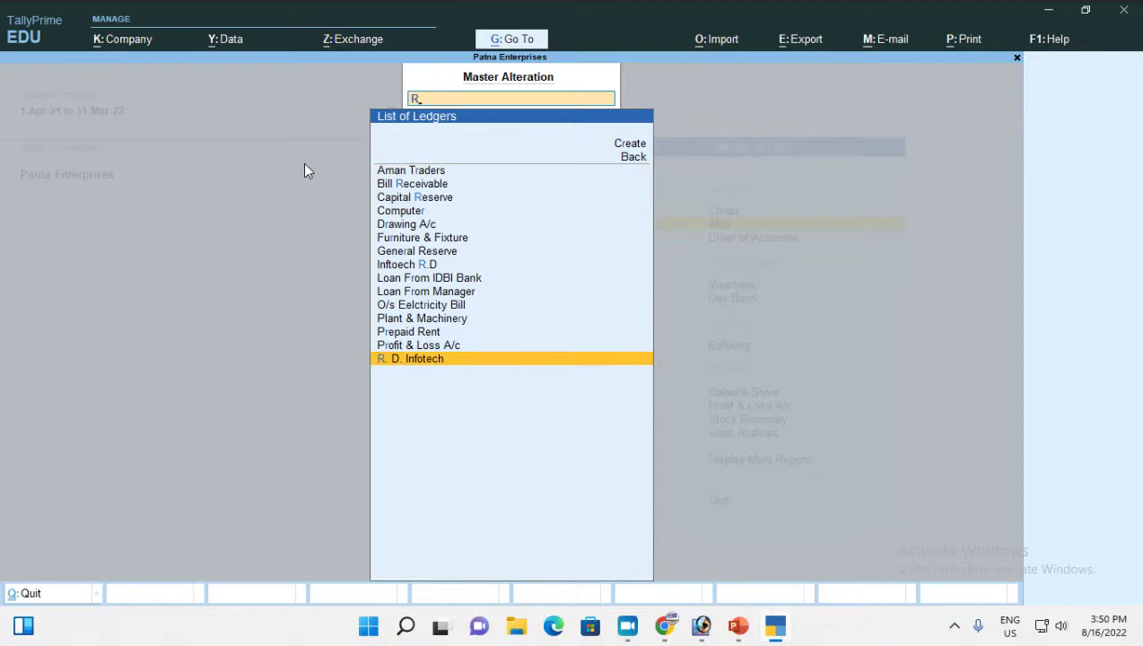
key("Return")
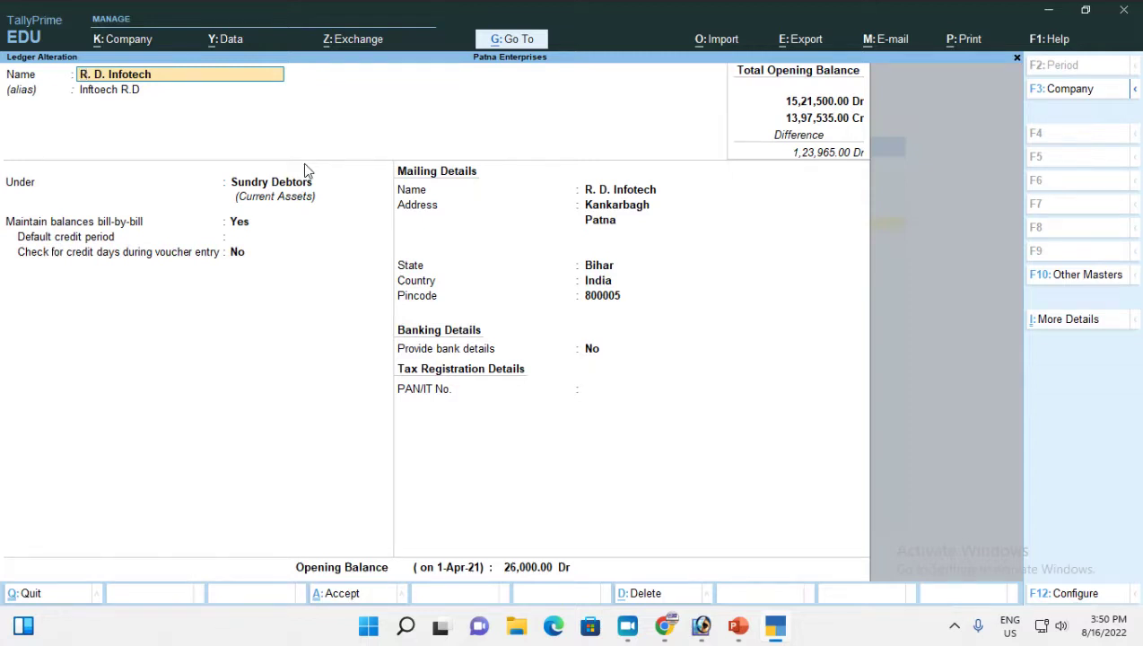
key("Escape")
key("Escape")
key("Escape")
key("Escape")
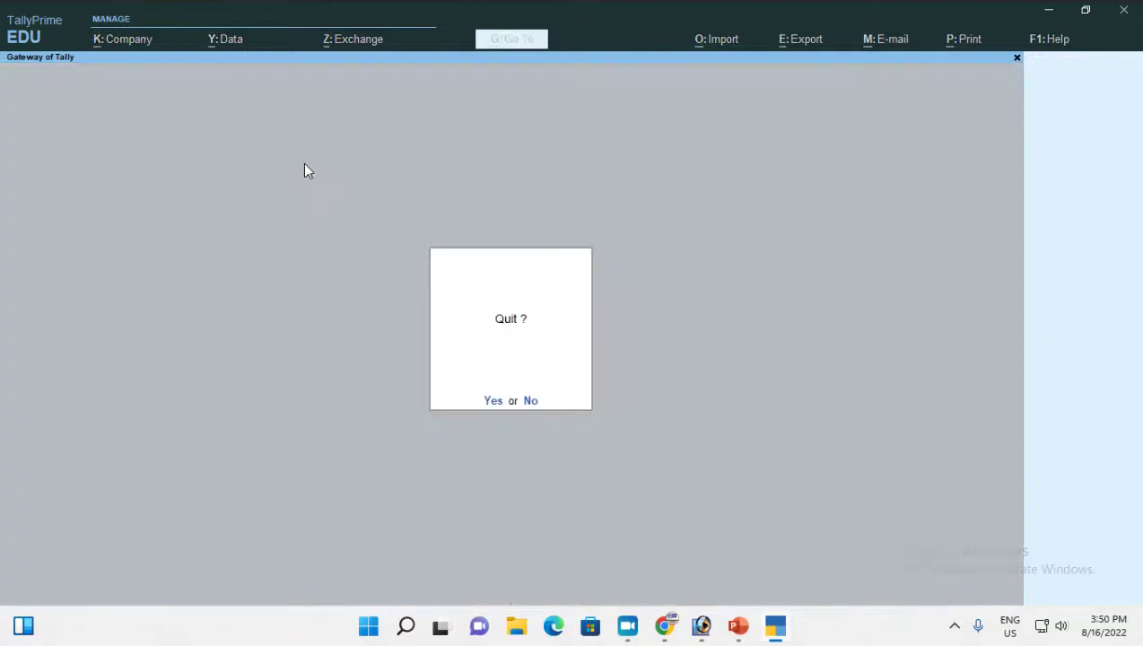
key("Escape")
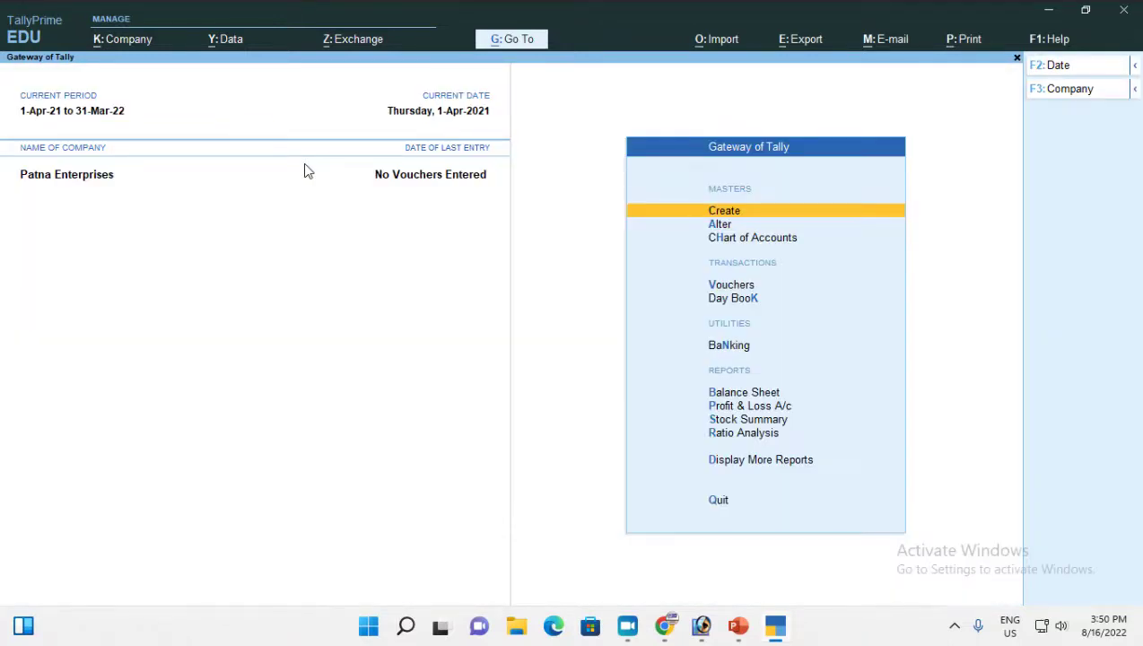
Check the Enable Bill-wise entry setting in the features of Patna Enterprises and quit without saving.
key("F11")
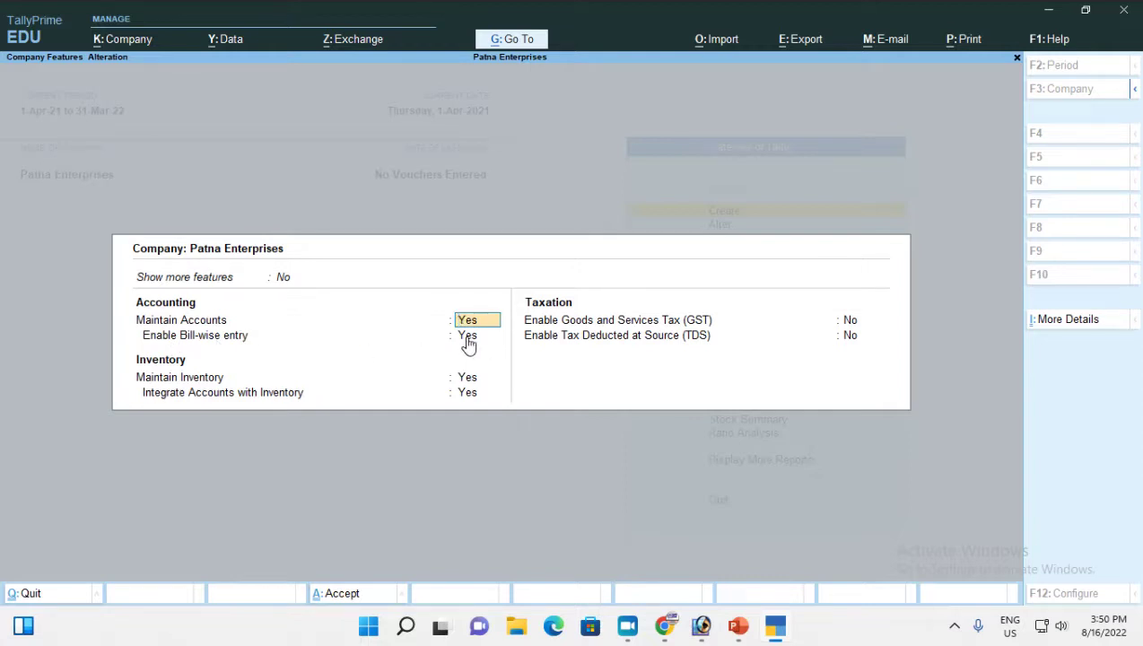
key("BackSpace")
key("Escape")
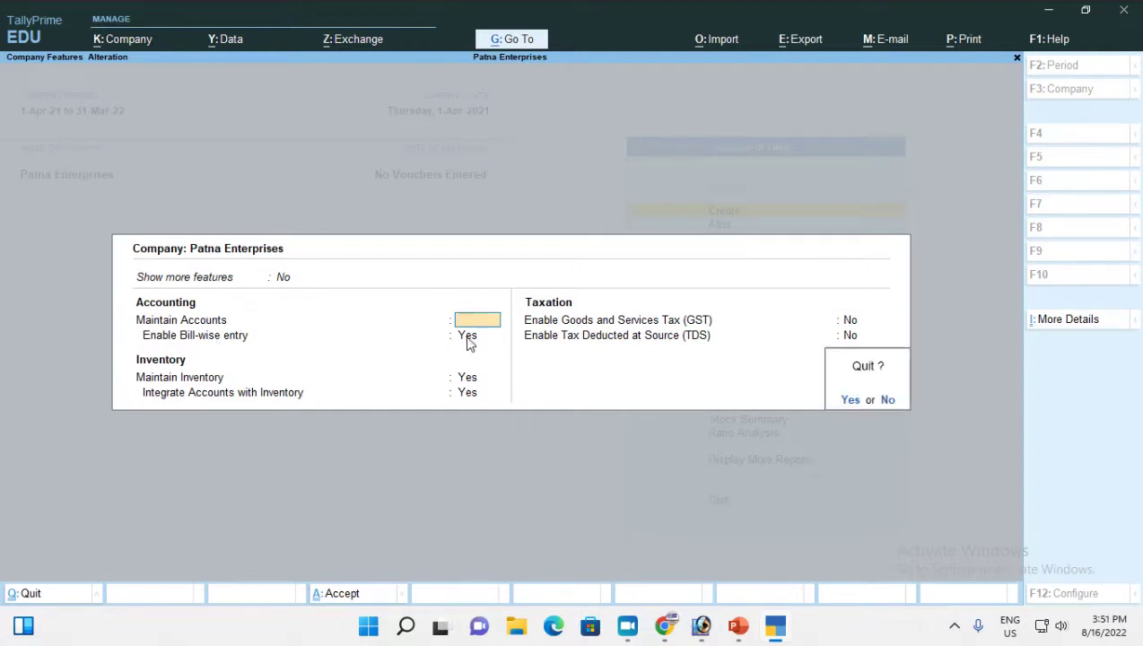
key("y")
Open the R. D. Infotech ledger for alteration.
key("Down")
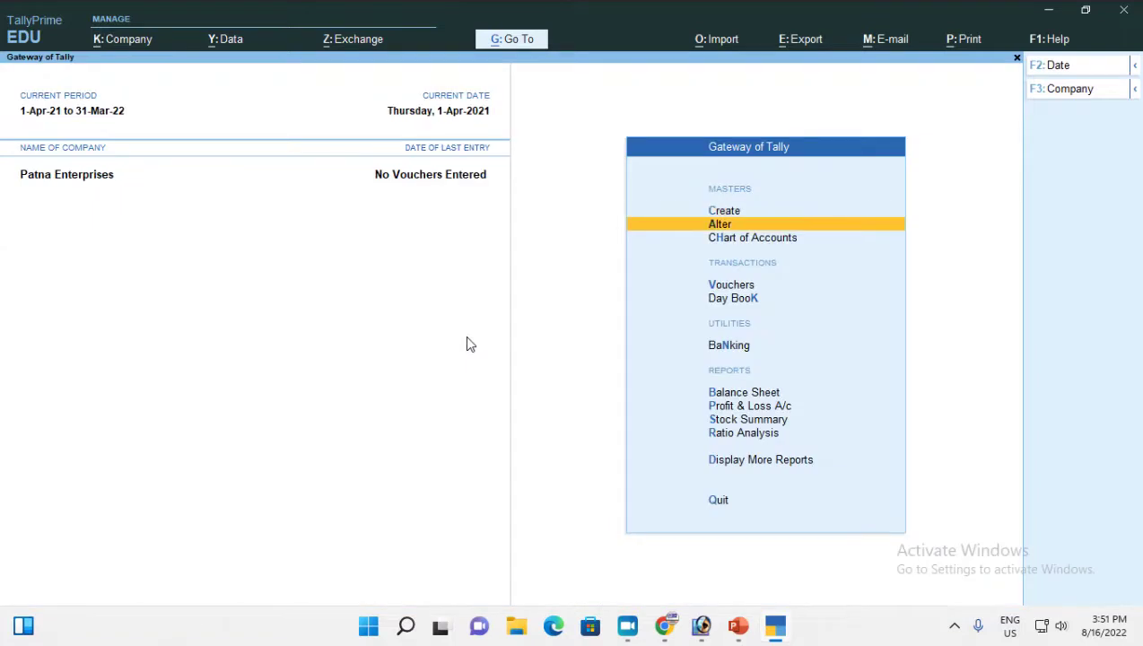
key("Return")
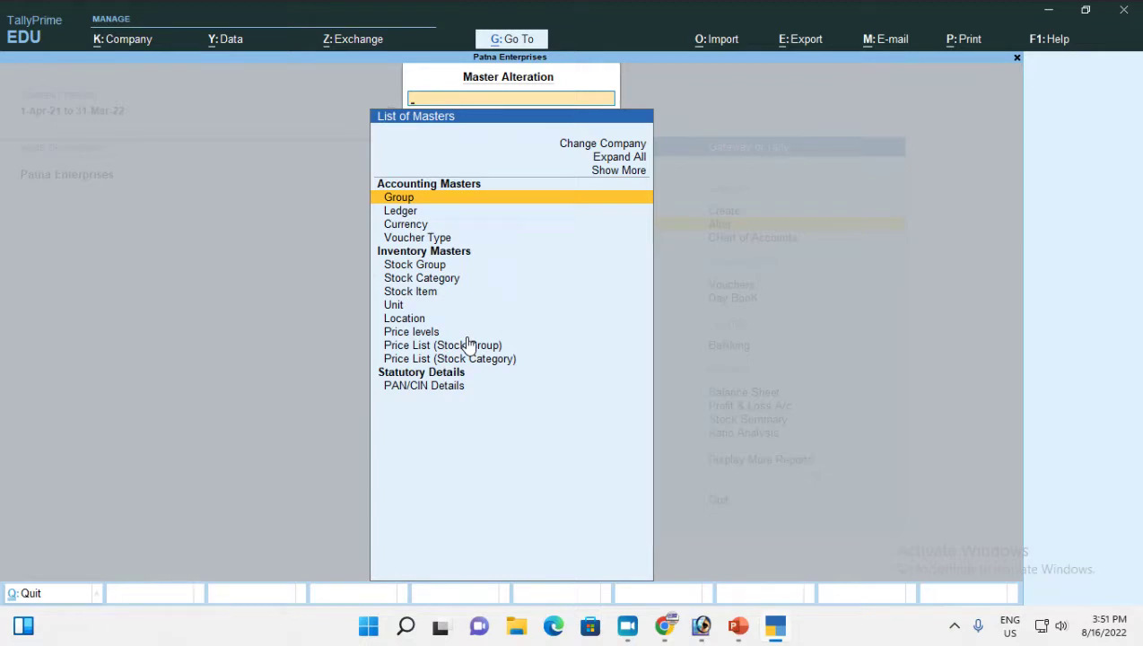
key("Down")
key("Return")
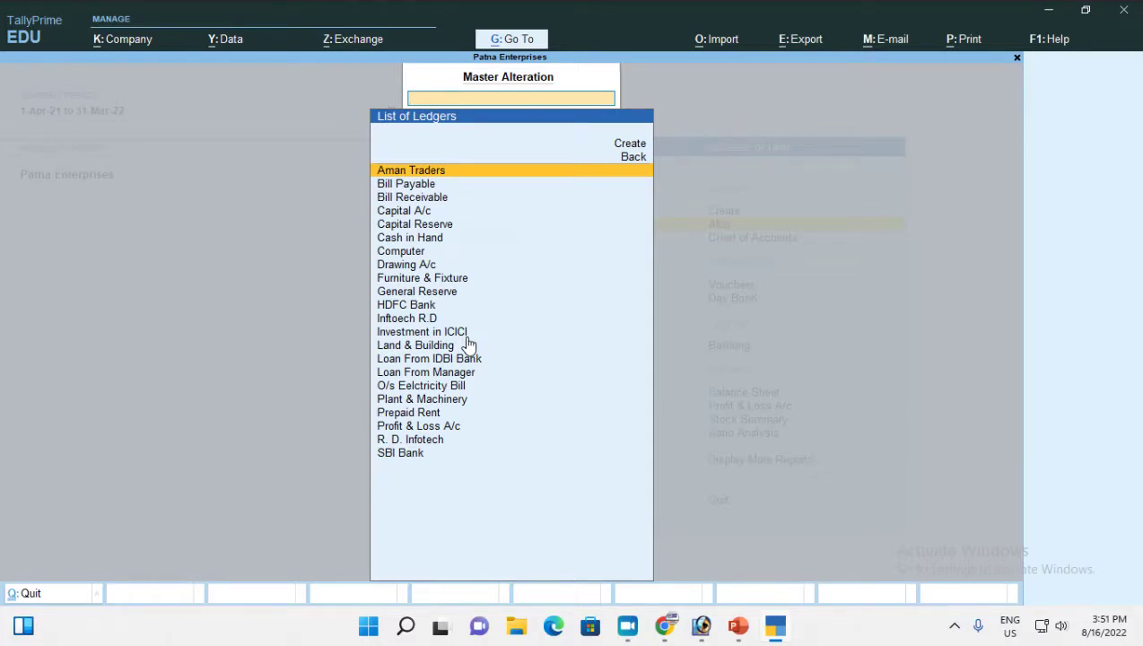
type("R")
key("Return")
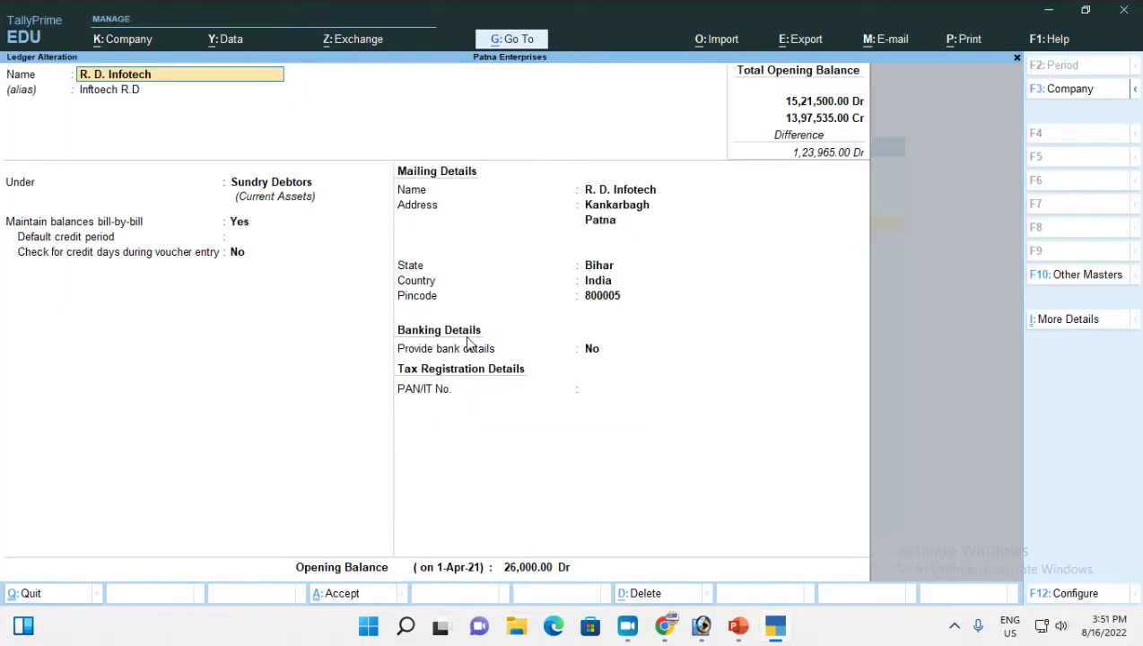
Keep the ledger's existing details and debit opening balance, and proceed to its bill-wise breakup.
key("Return")
key("Return")
key("Return")
key("Return")
key("Return")
key("Return")
key("Return")
key("Return")
key("Return")
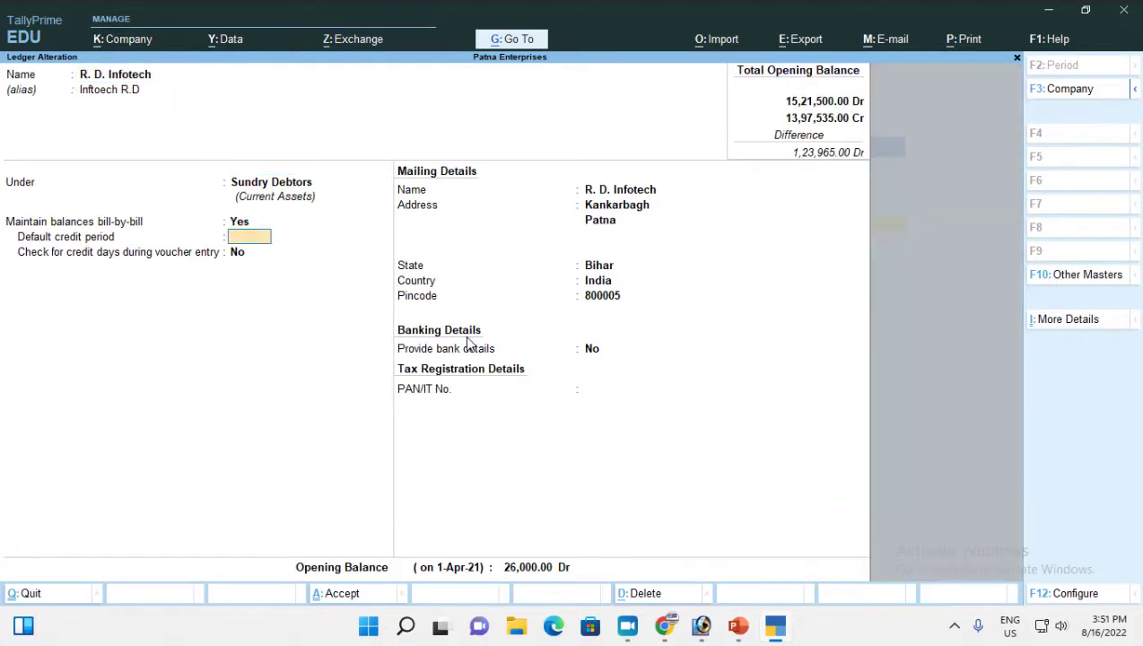
key("Return")
key("Return")
key("Return")
key("Return")
key("Return")
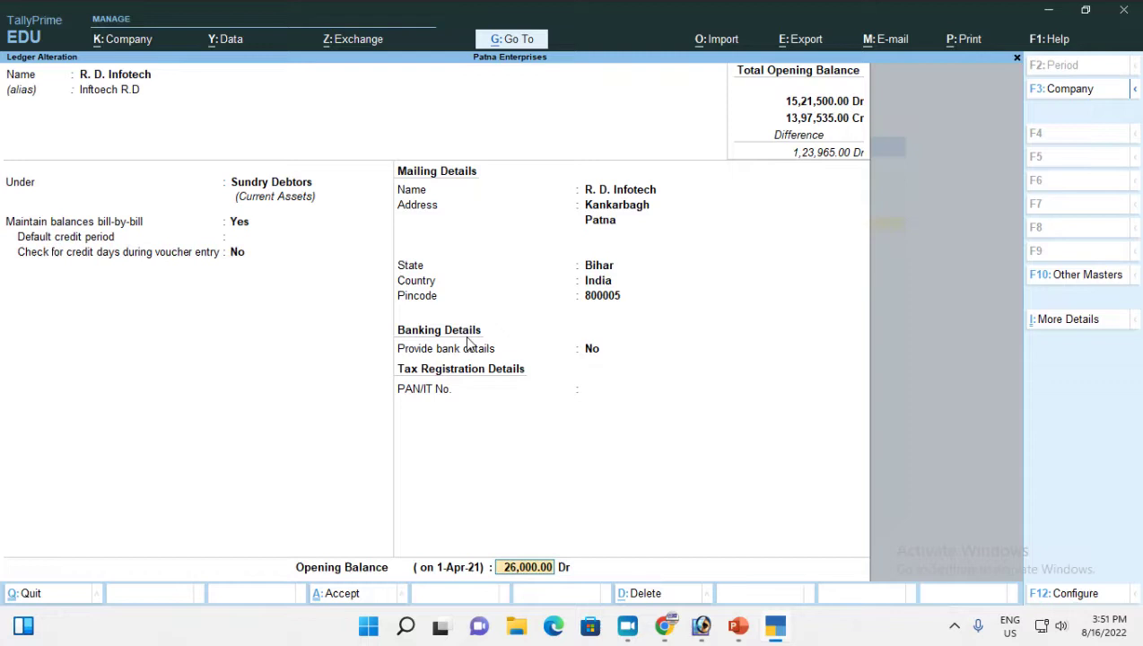
key("Return")
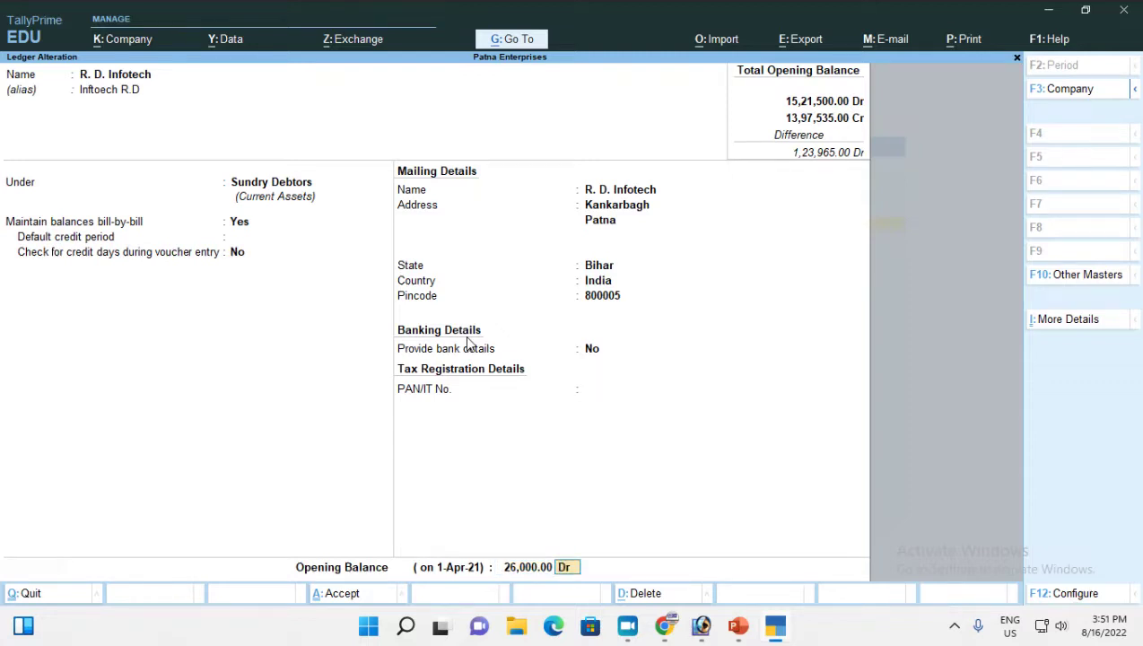
key("Return")
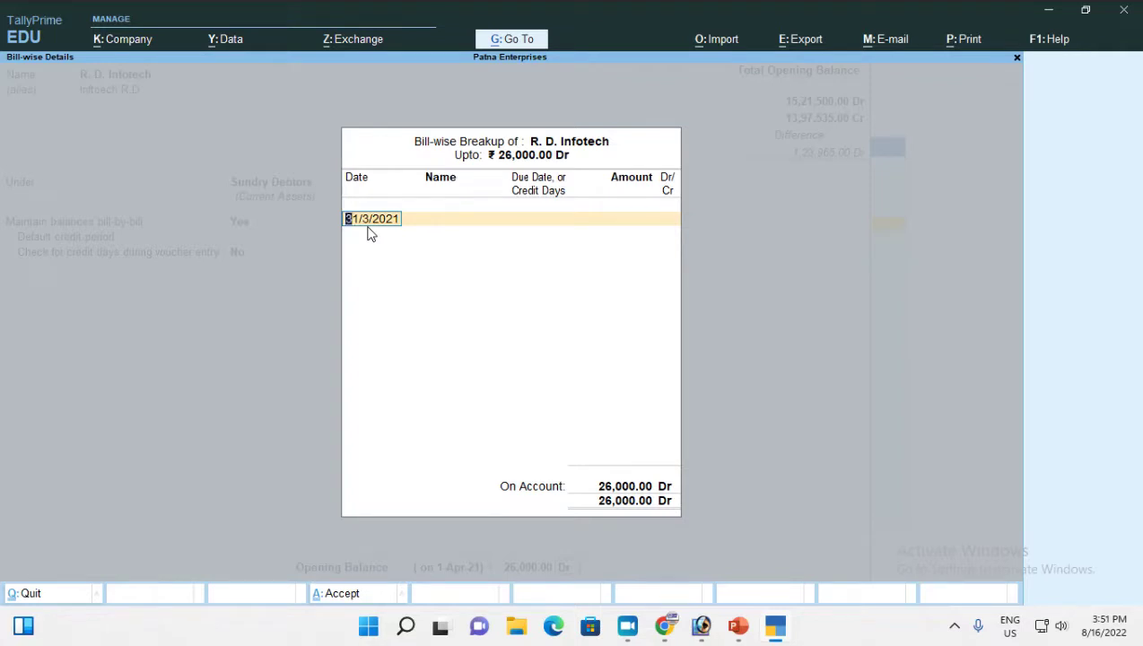
Enter a bill dated 1/3/2021 named PE/126/20-21 with a credit period of 30 days.
type("1-3-21")
key("Return")
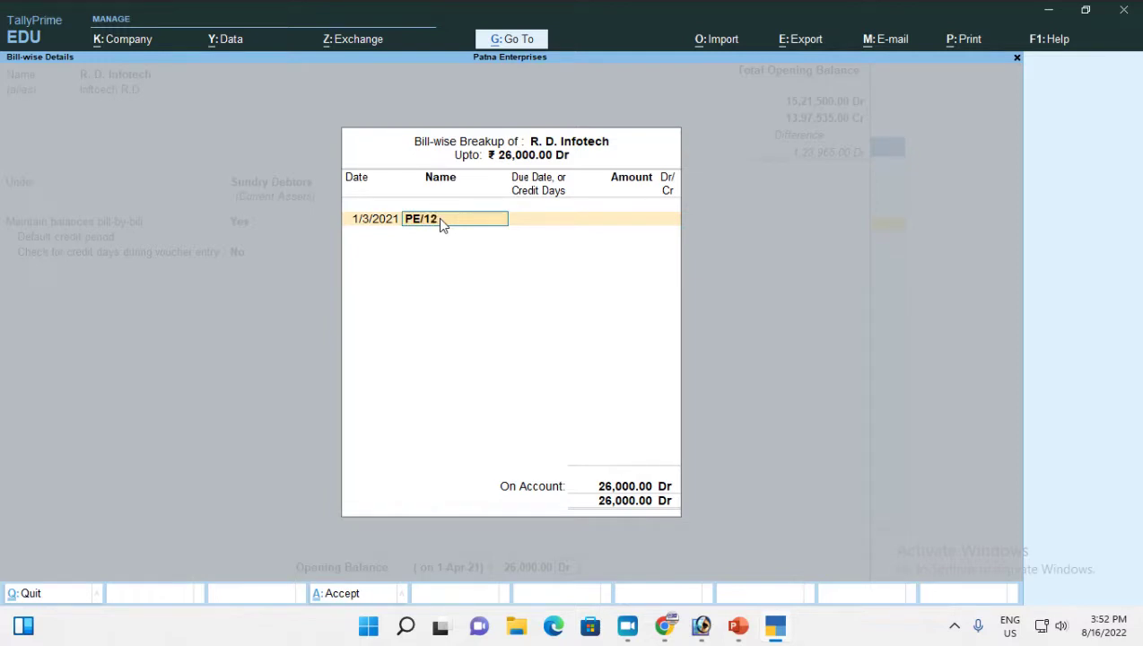
type("/20-21")
key("Return")
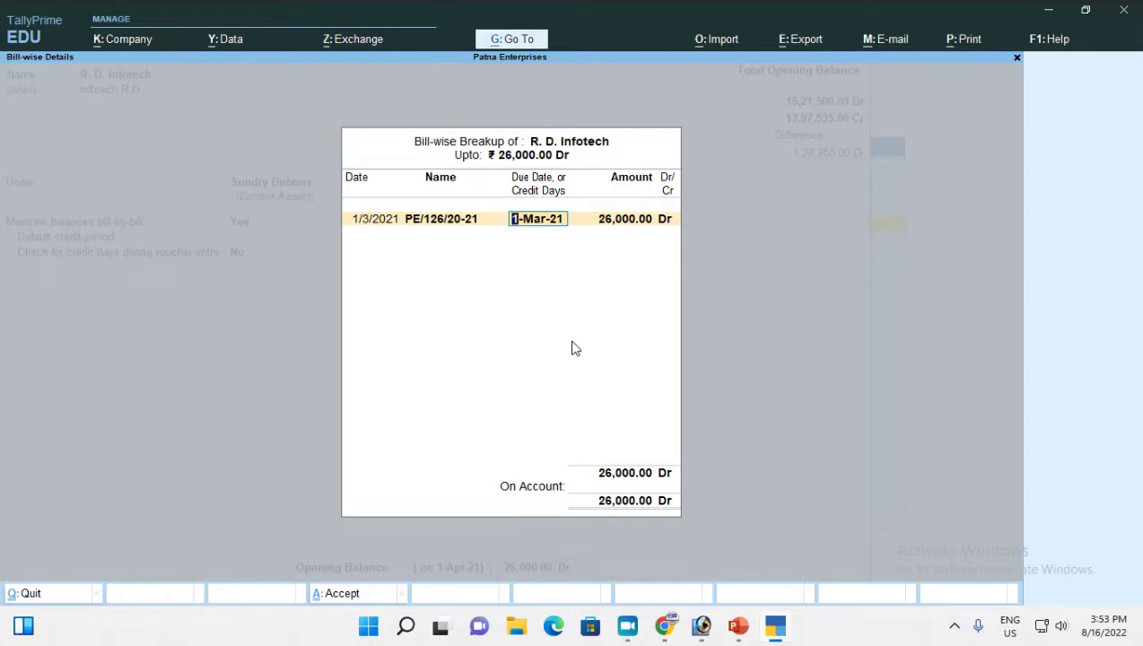
type("30")
key("Return")
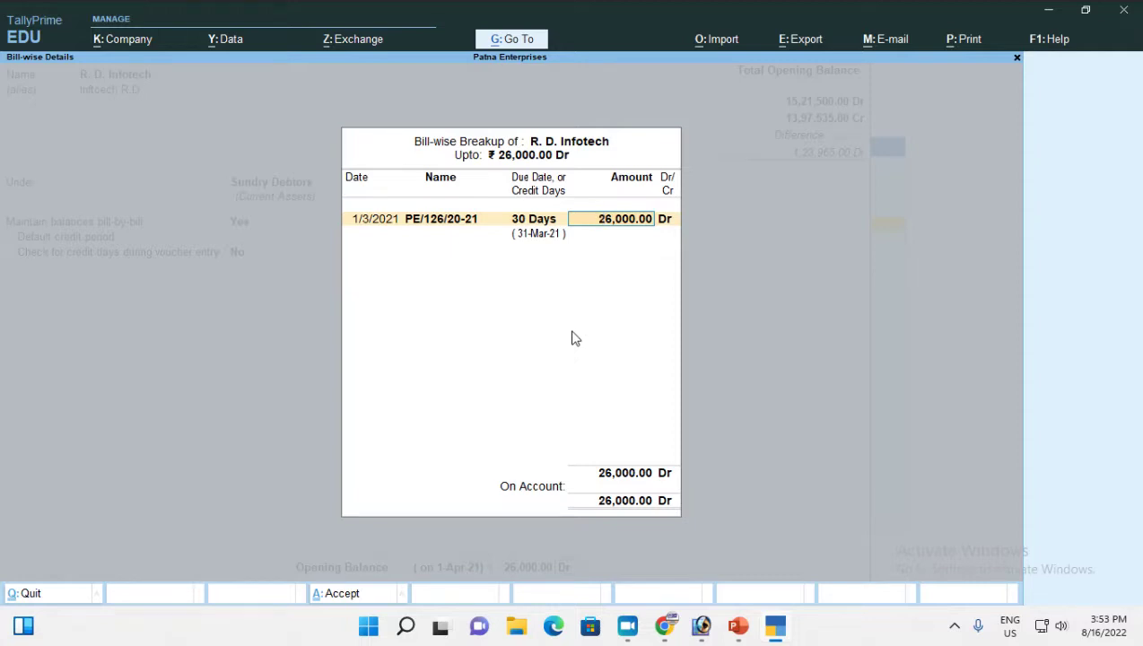
Keep the bill's 30-day credit period and set its amount to 15,000.
left_click(543, 222)
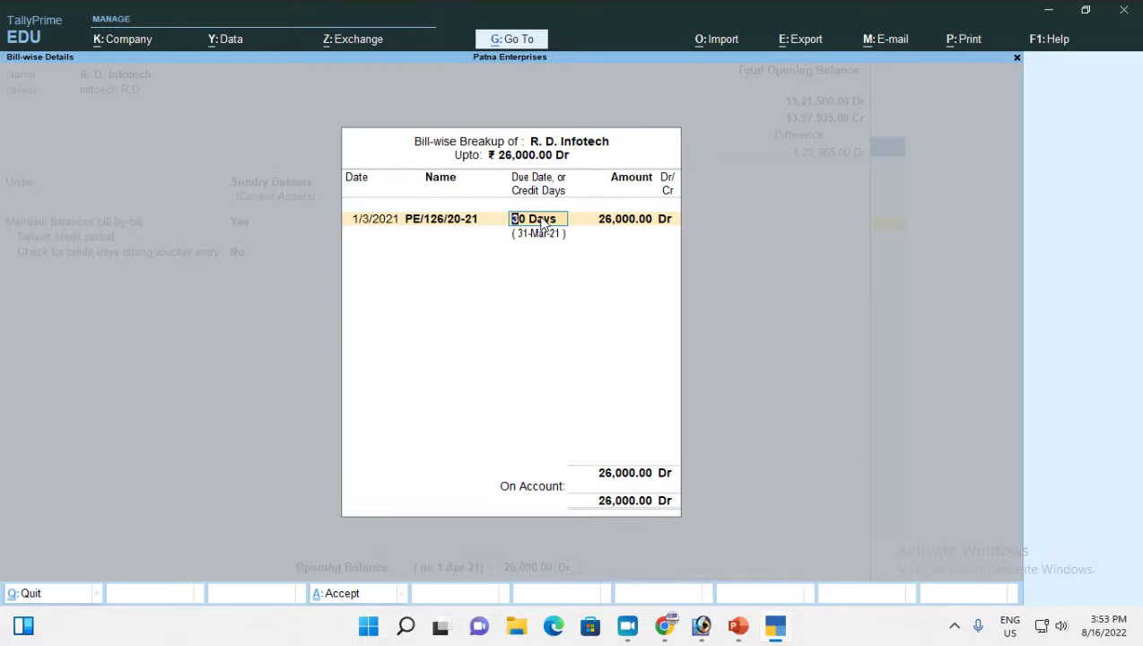
key("Return")
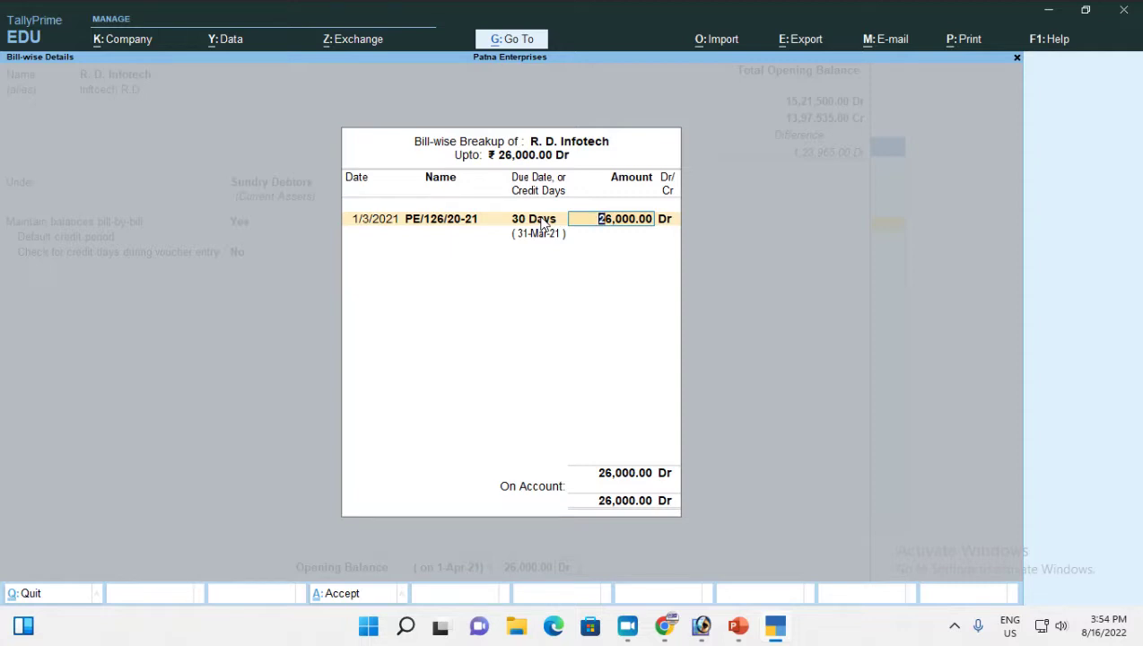
type("15000")
key("Return")
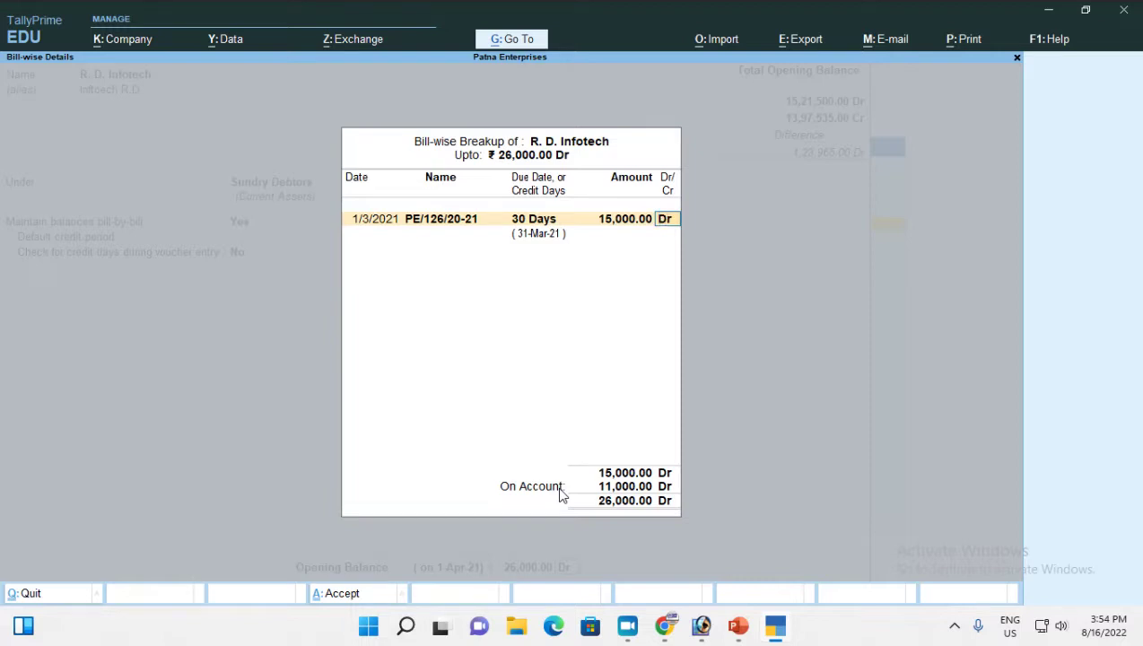
Add a second bill dated 31/3/2021 named PE/128/20-21 with a 15-day credit period and a debit amount of 10,000.
key("Return")
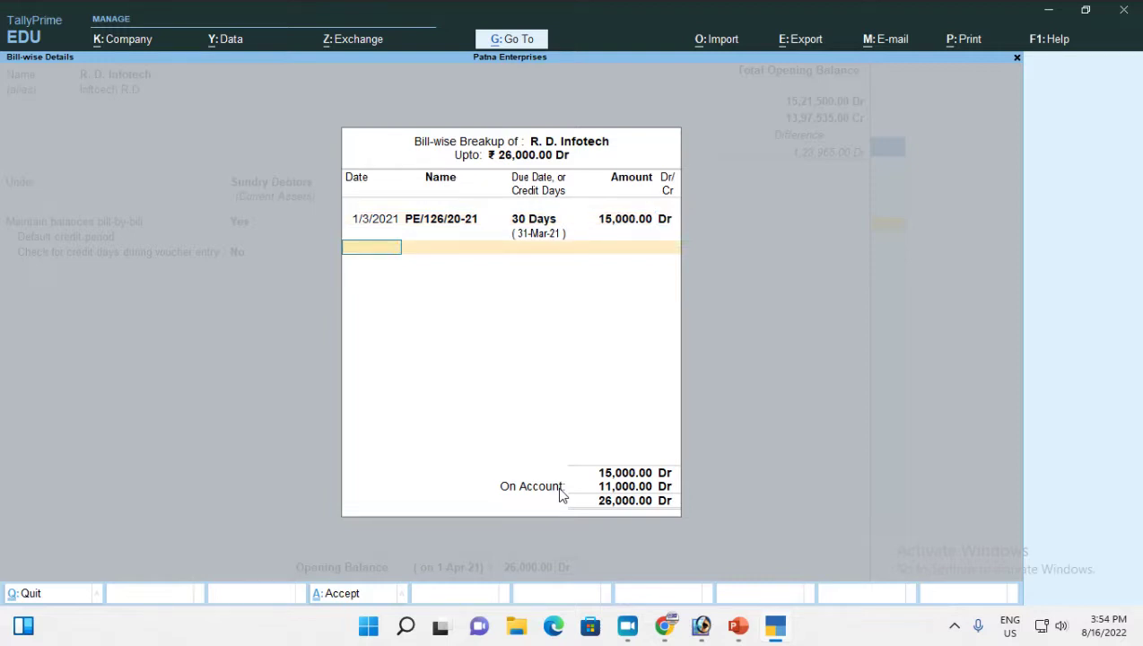
type("31-3-21")
key("Return")
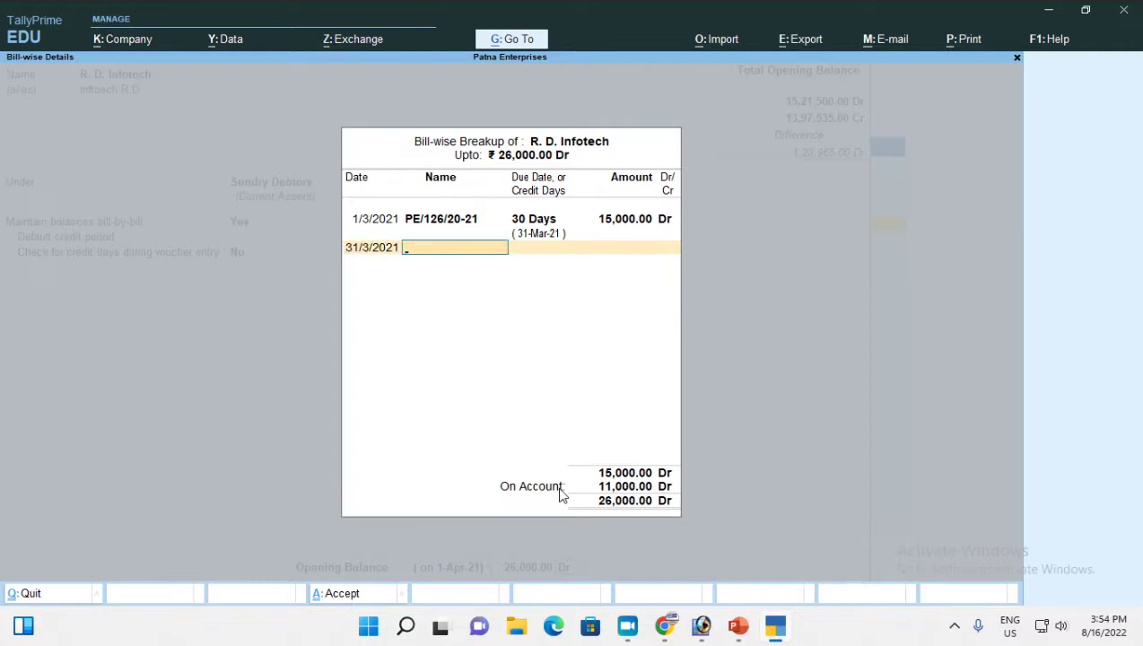
type("PE/128/20-21")
key("Return")
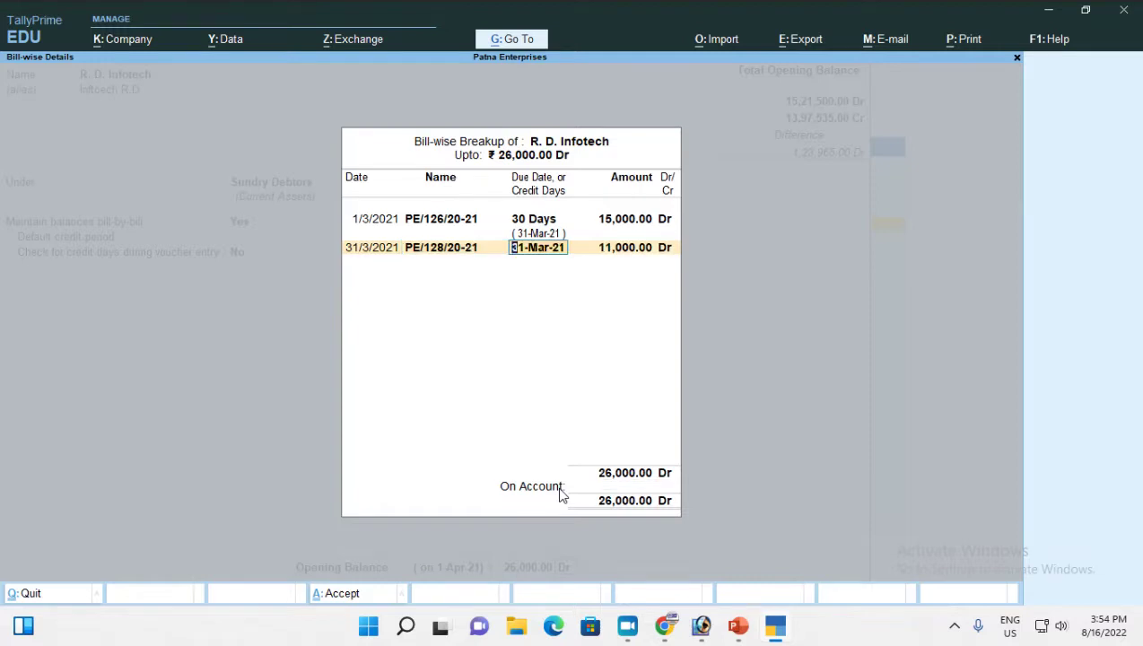
type("15")
key("Return")
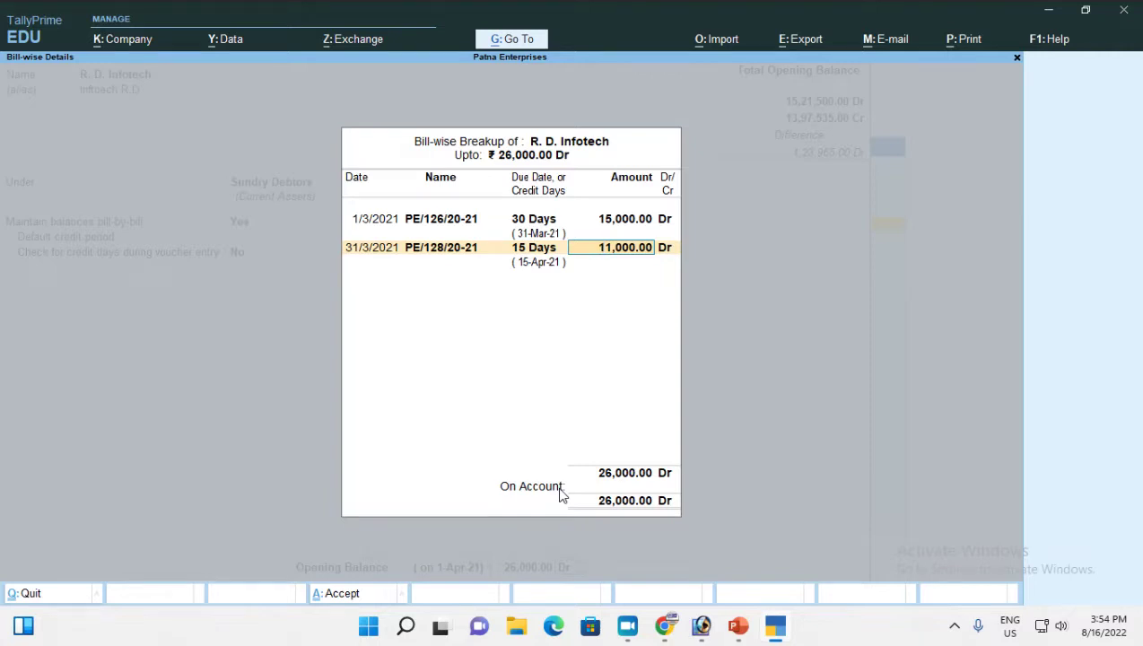
type("10000")
key("Return")
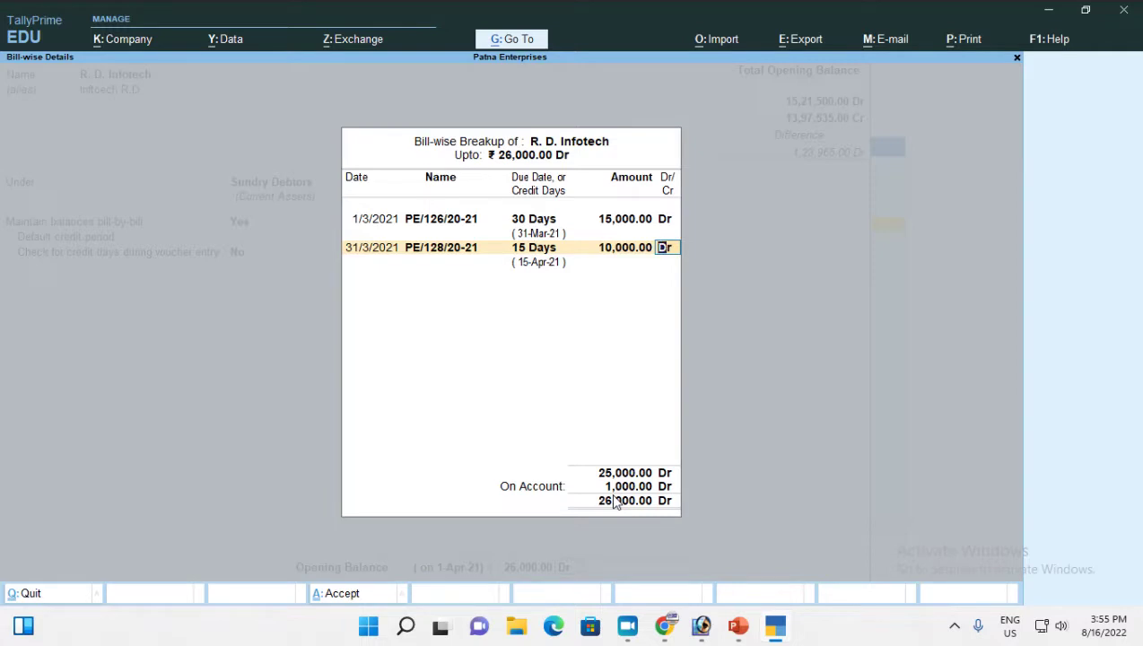
key("Return")
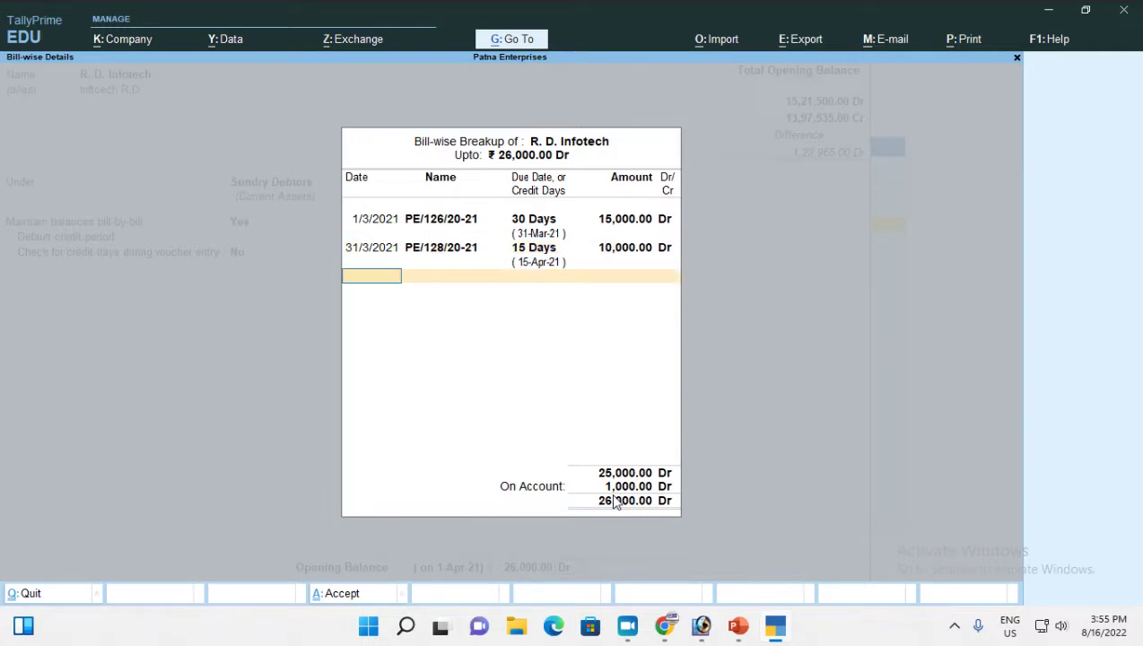
Save the R. D. Infotech ledger, leaving the rest of its opening balance on account, and return to the Gateway of Tally.
key("Return")
key("Return")
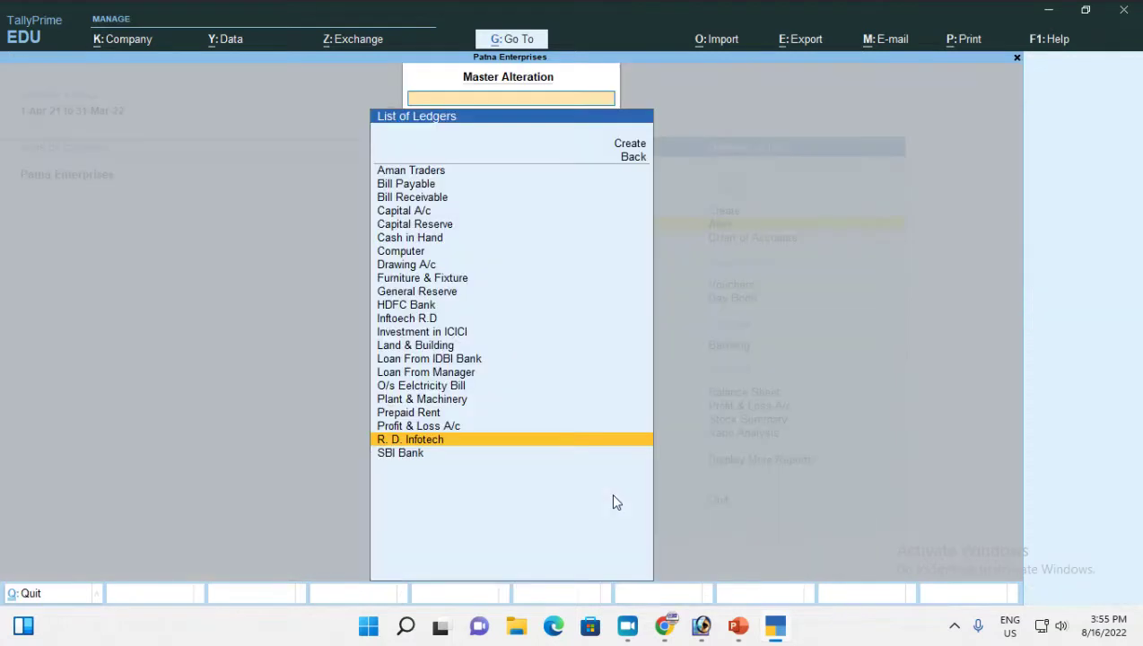
key("Escape")
key("Escape")
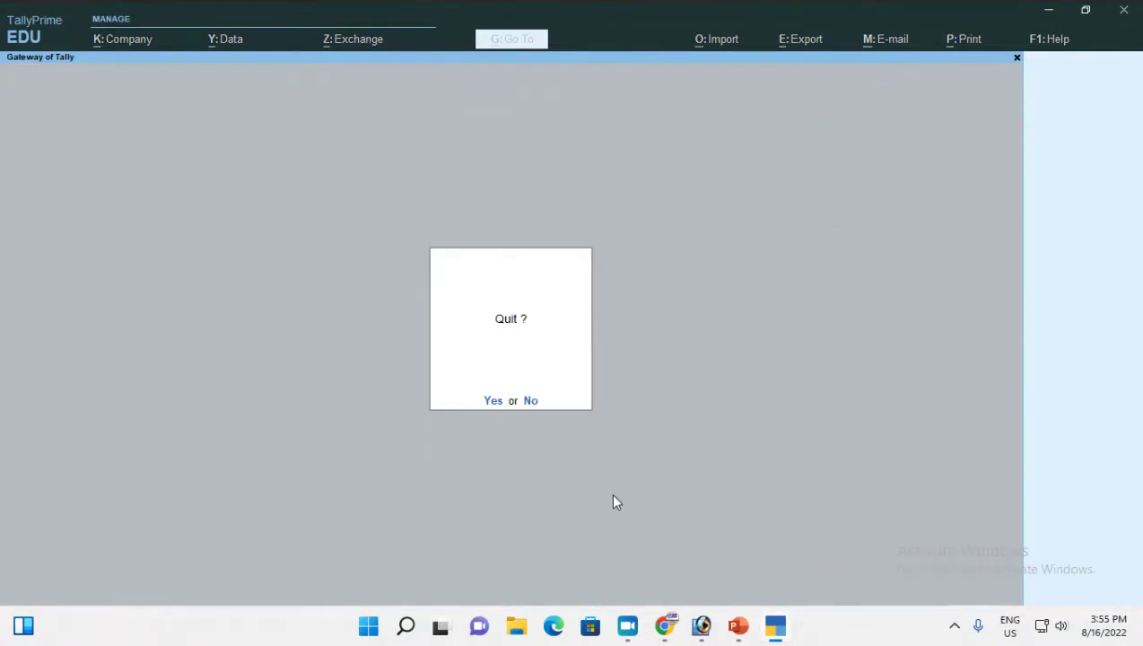
key("Escape")
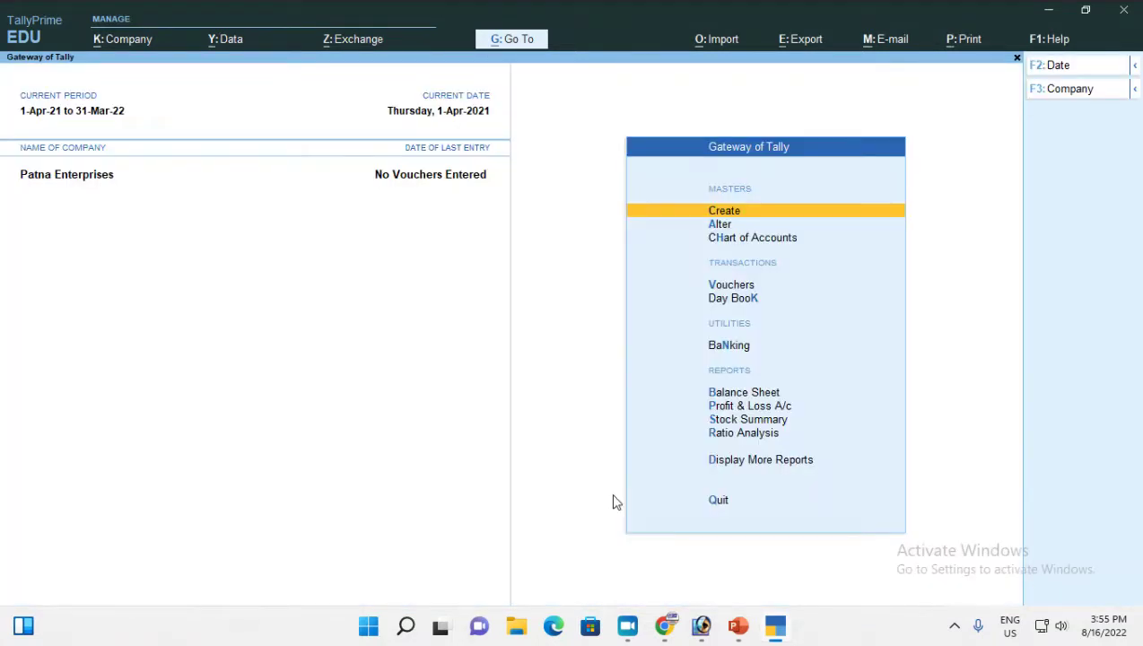
Open the list of additional reports from the Gateway of Tally.
key("Down")
key("Down")
key("Down")
key("Down")
key("Down")
key("Down")
key("Down")
key("Down")
key("Down")
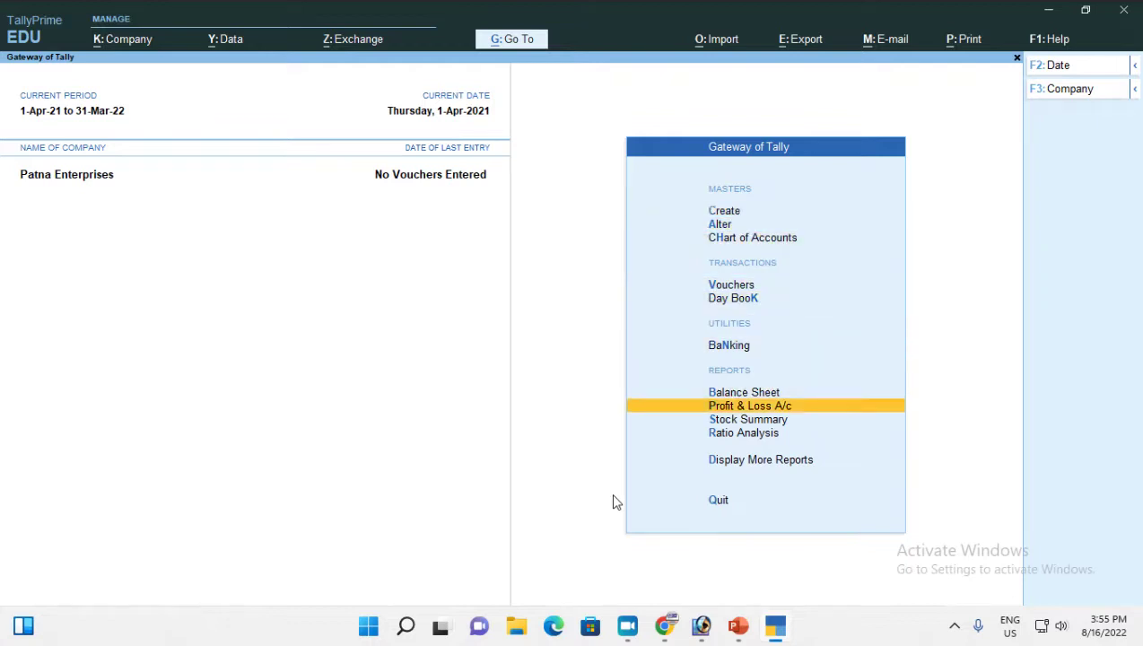
key("Return")
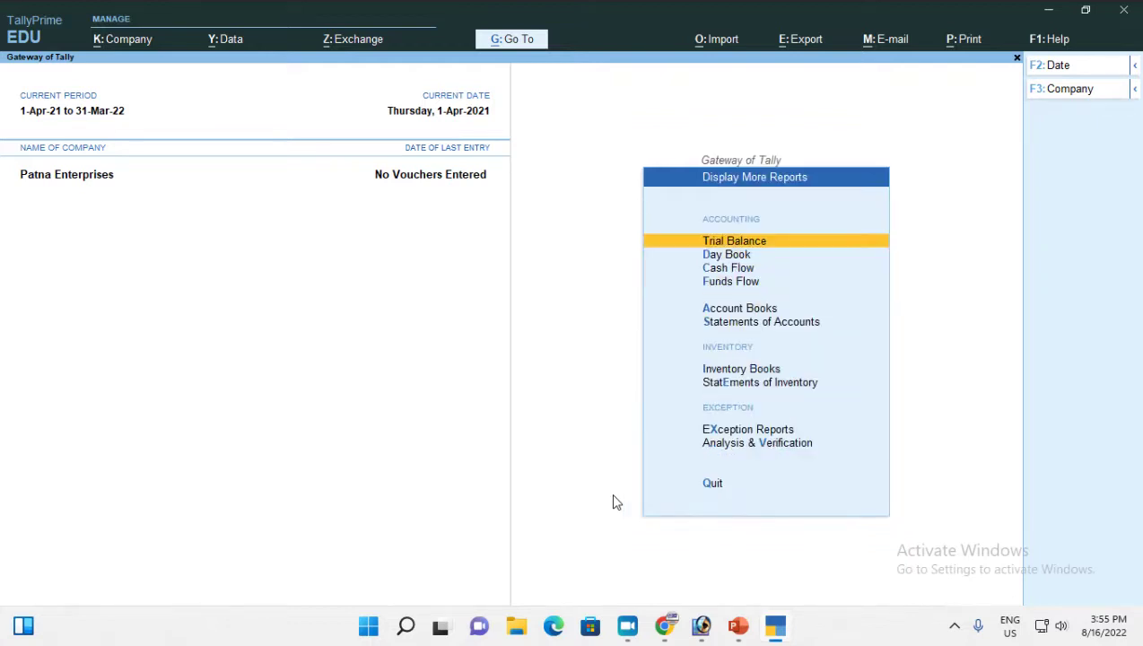
View the R. D. Infotech ledger's vouchers in the account books, and return to the list of additional reports.
key("Down")
key("Down")
key("Down")
key("Down")
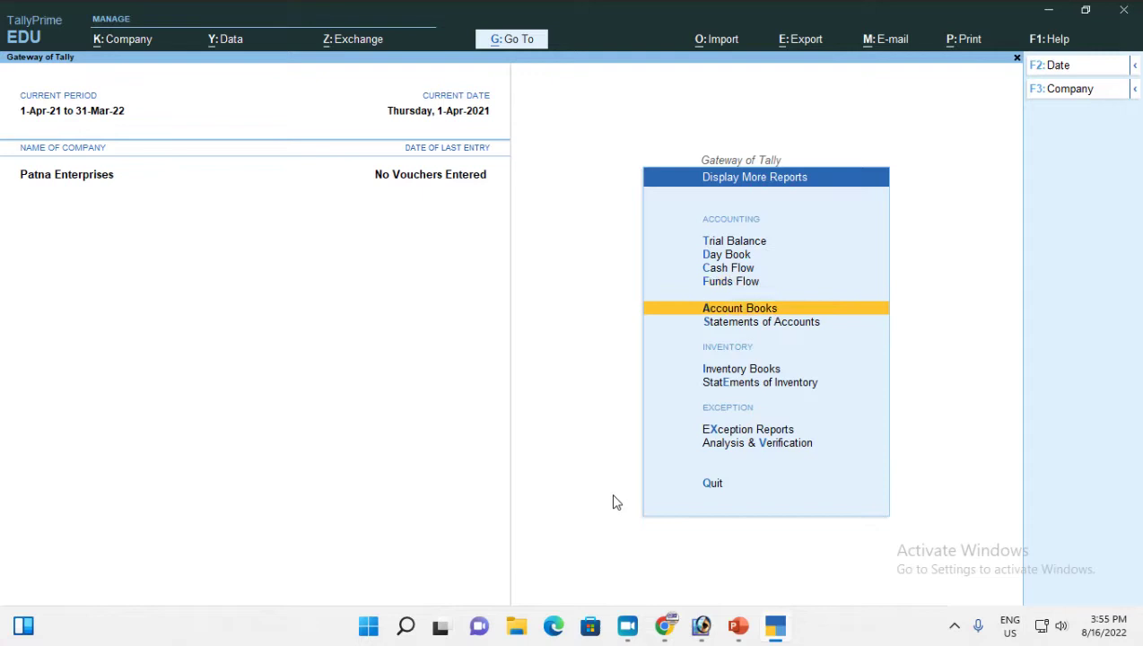
key("Return")
key("Down")
key("Return")
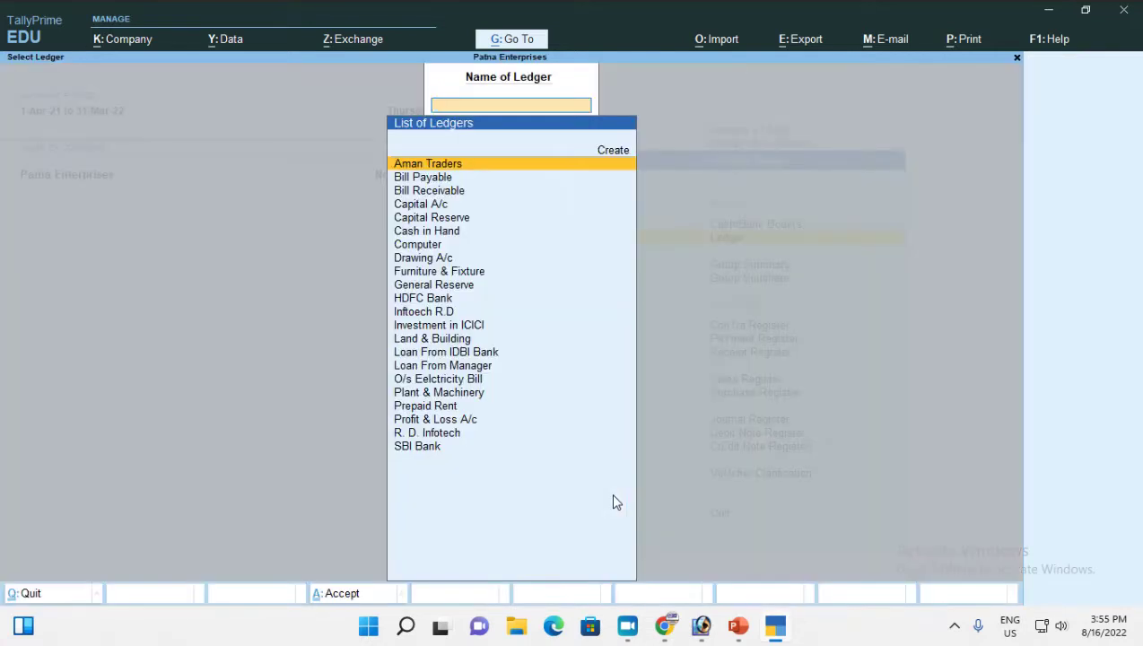
type("R")
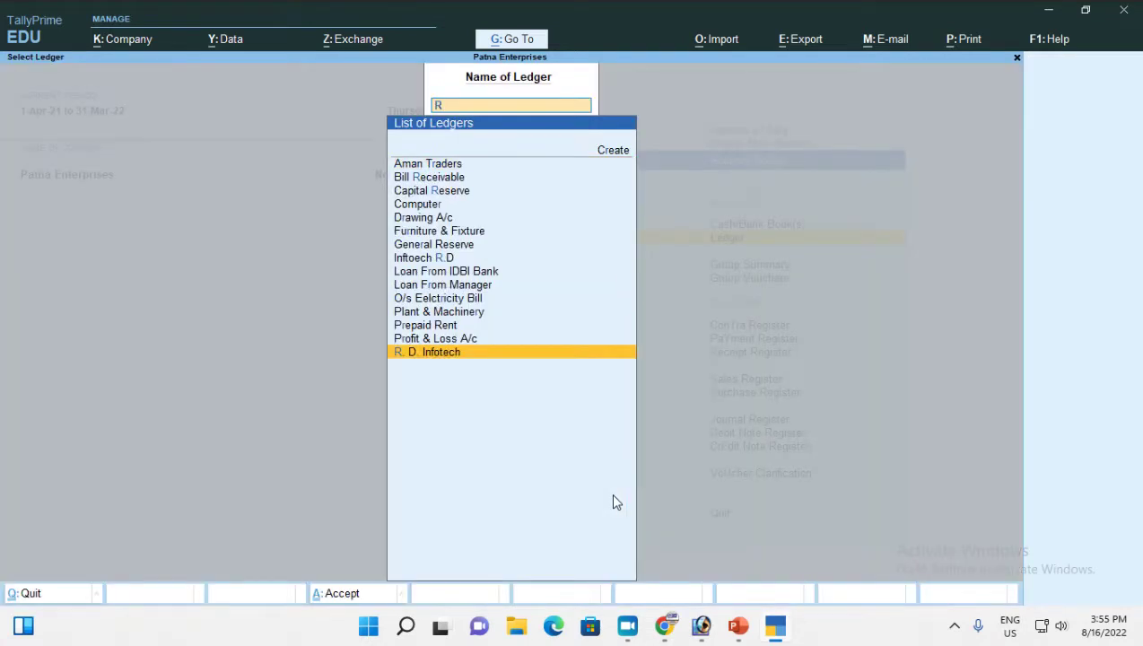
key("Return")
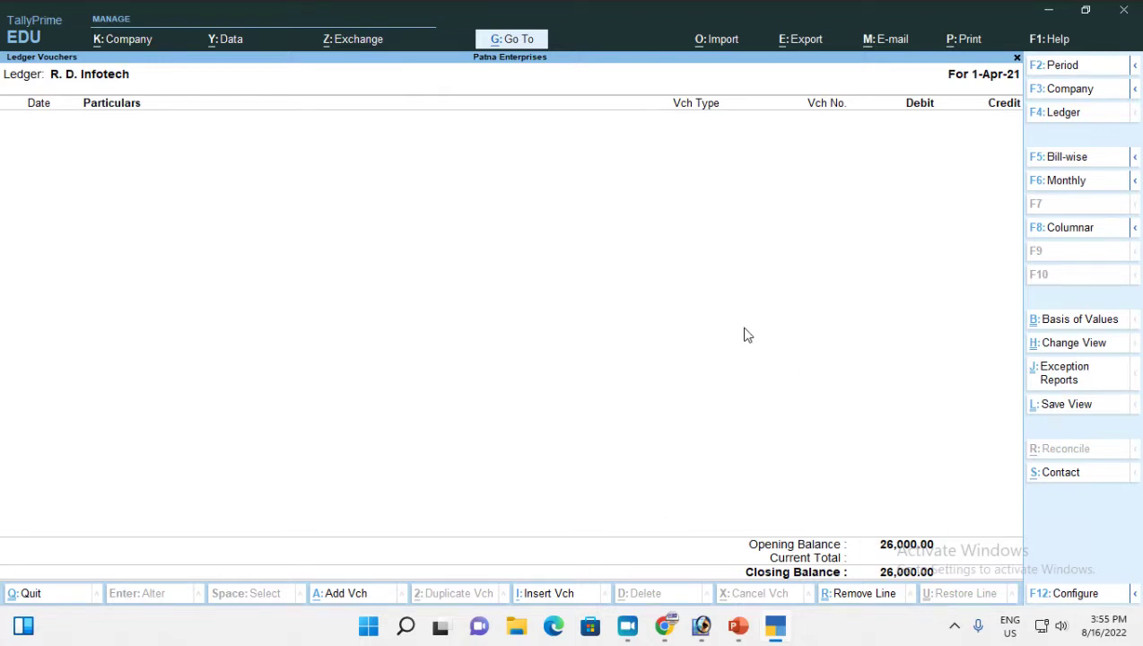
key("Escape")
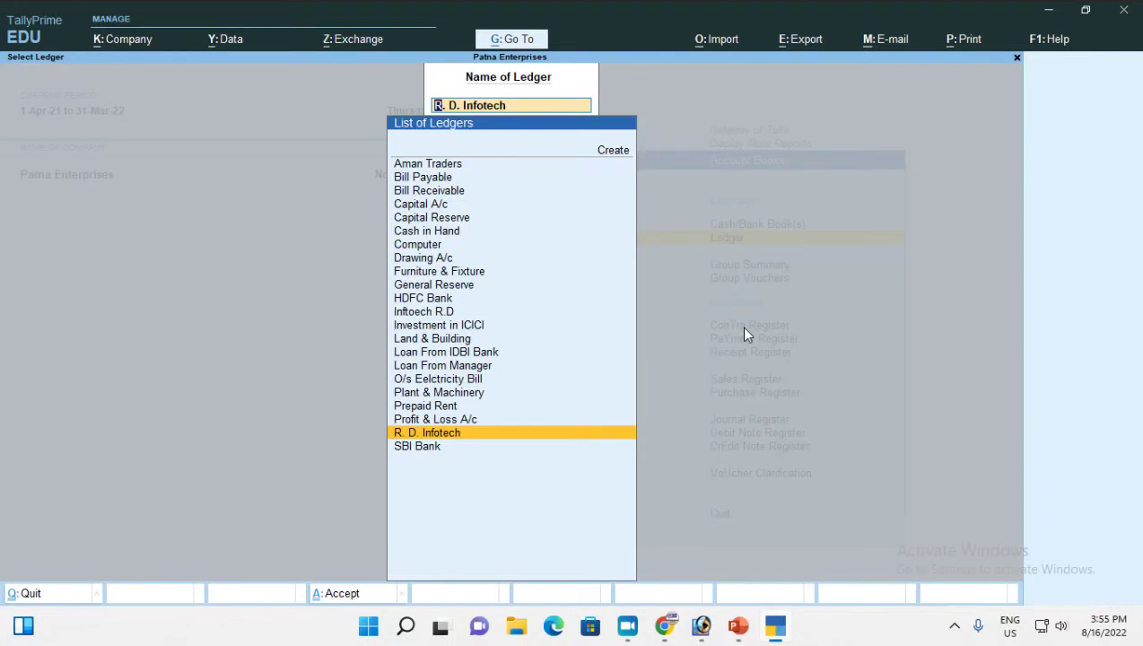
key("BackSpace")
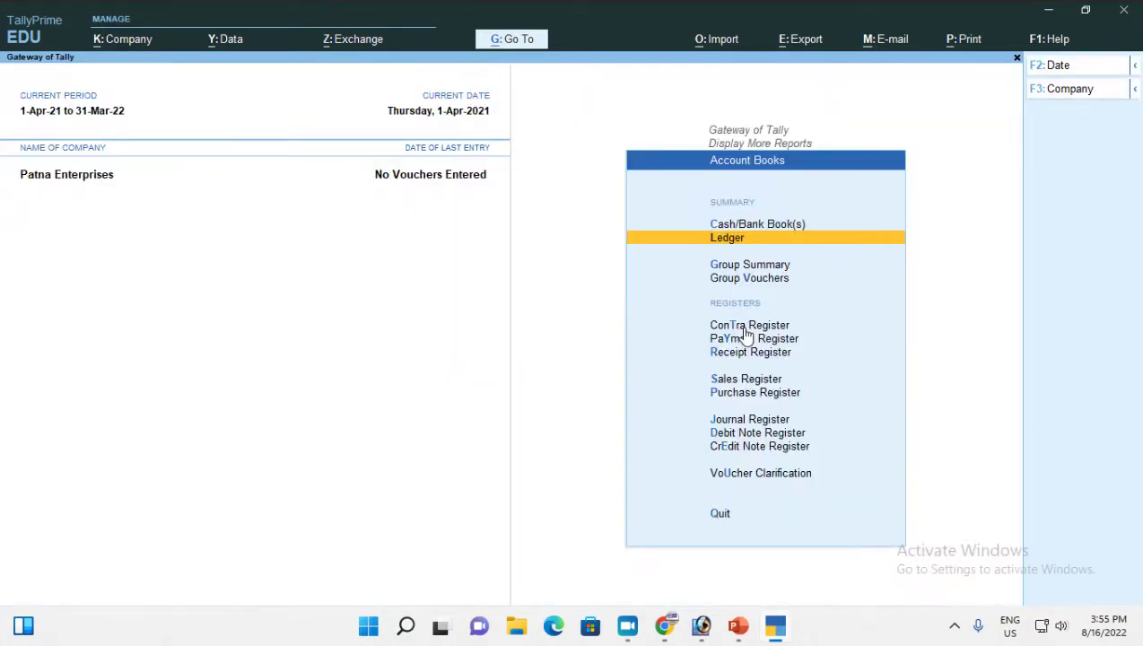
key("Escape")
View the outstanding receivables report under the statements of accounts to check the R. D. Infotech bills.
left_click(745, 328)
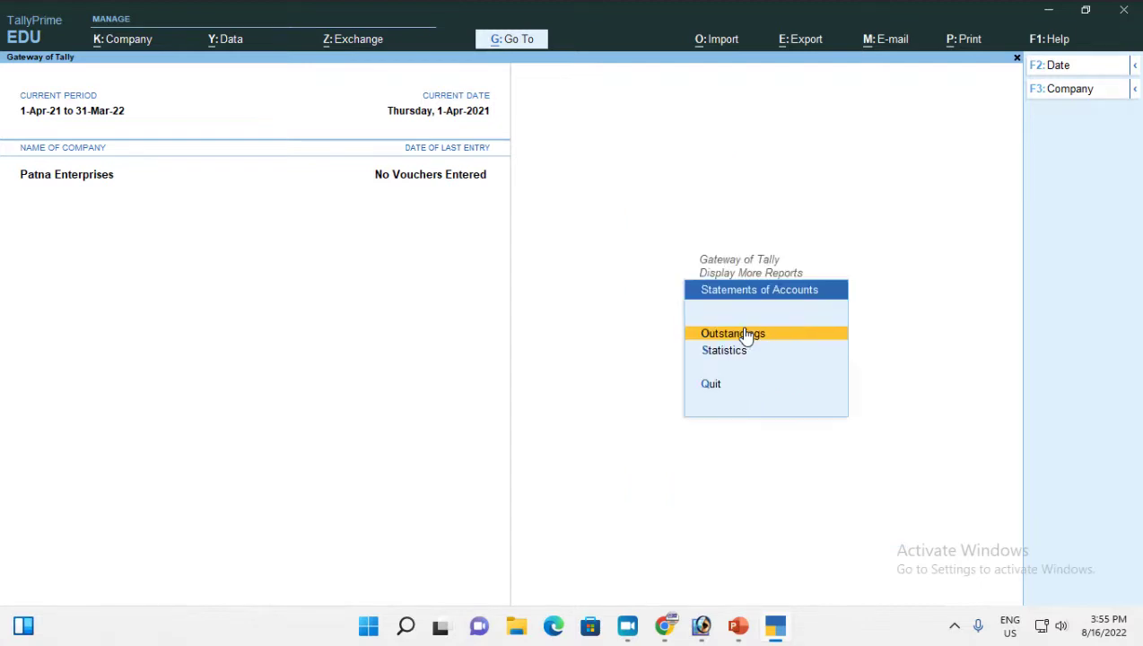
left_click(745, 332)
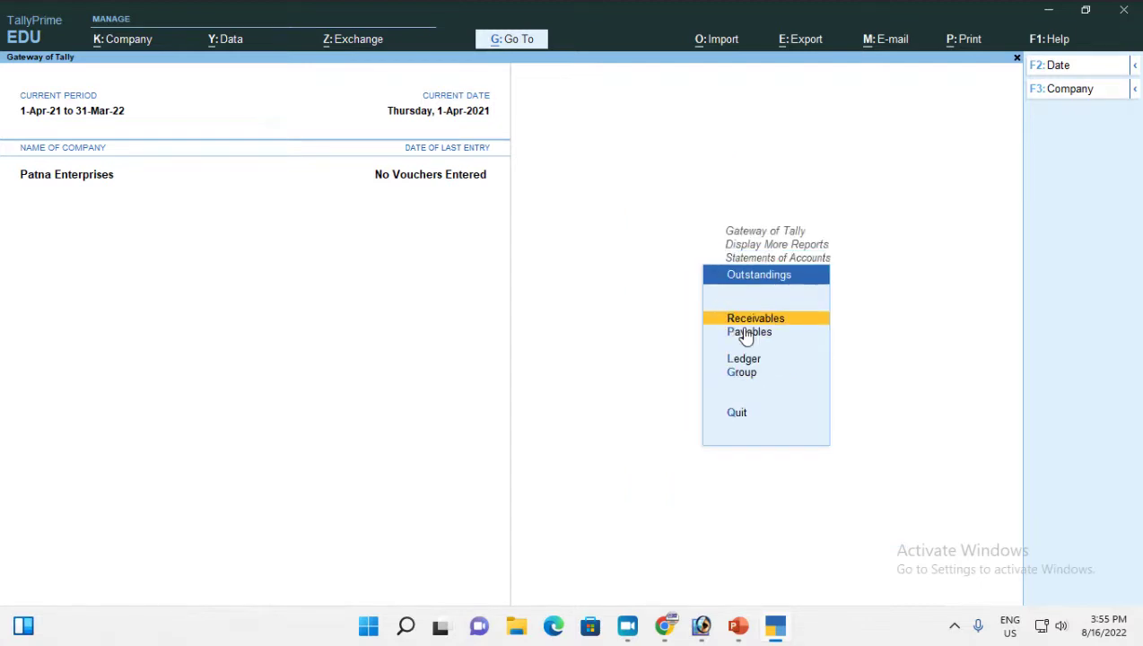
left_click(743, 329)
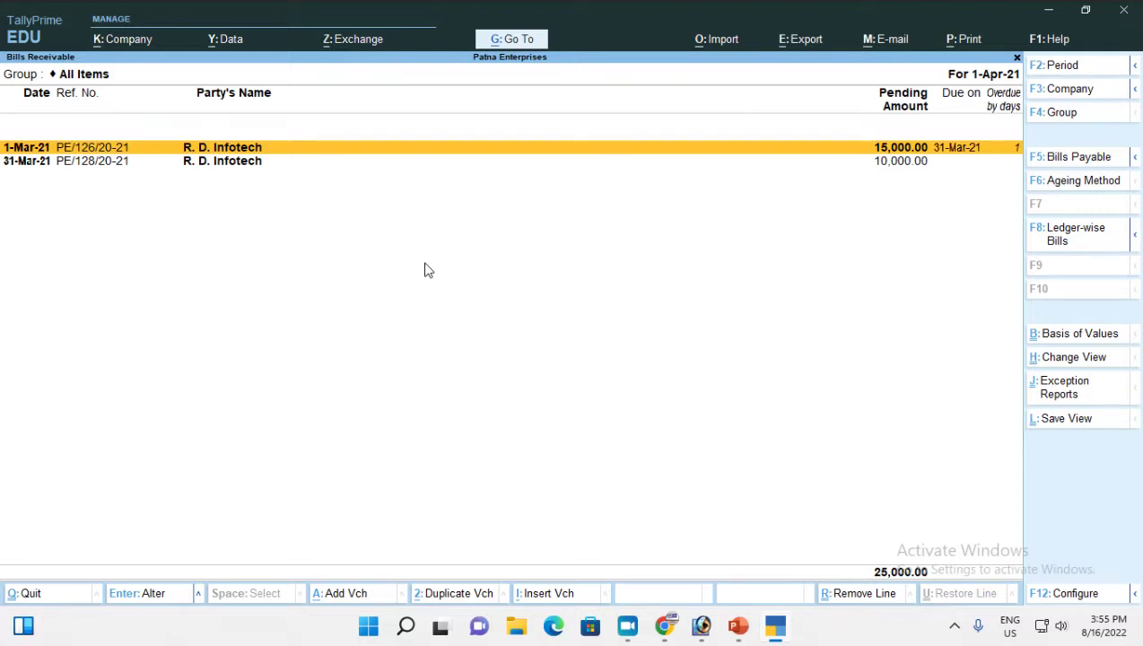
key("Escape")
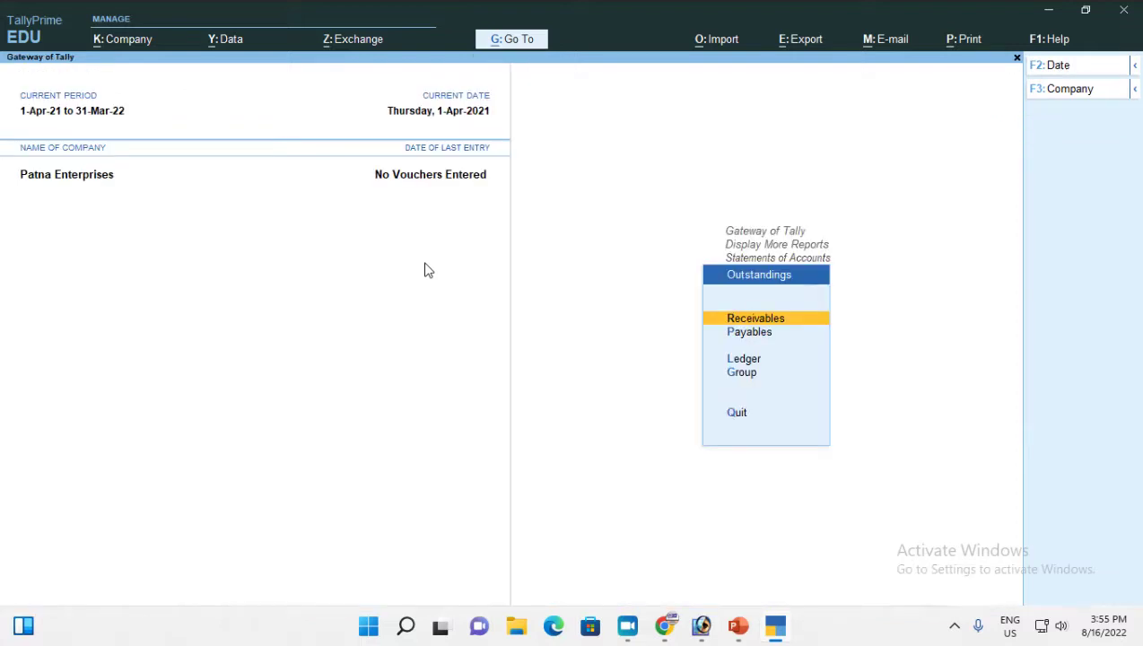
View the outstanding payables report, and return to the Gateway of Tally.
key("Down")
key("Return")
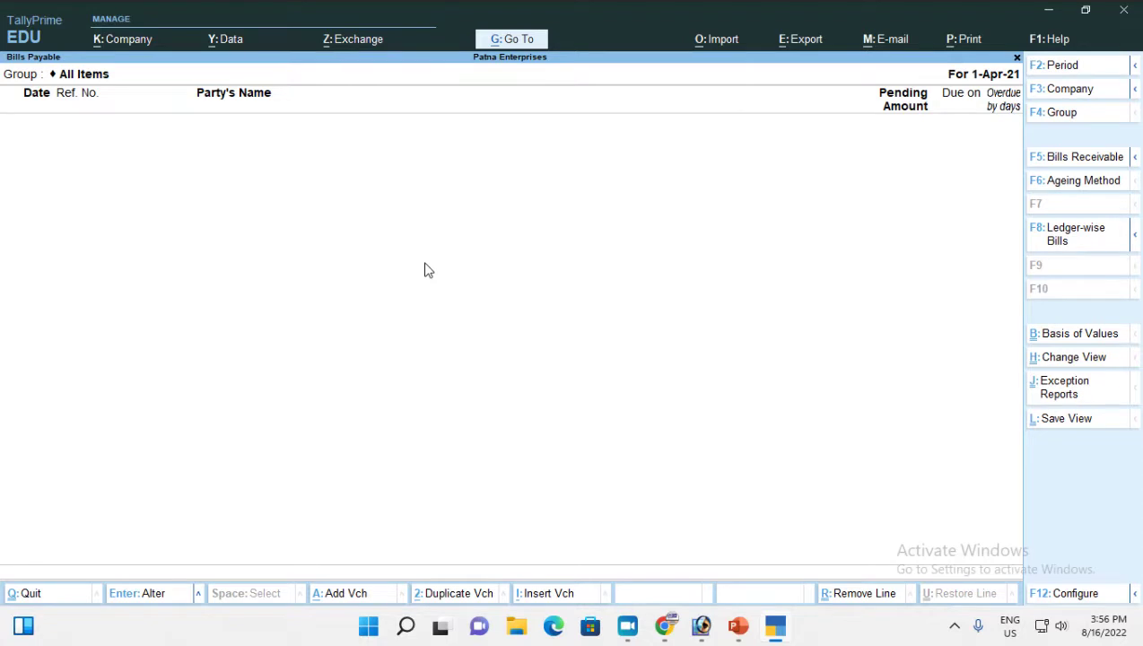
key("Escape")
key("Escape")
key("Escape")
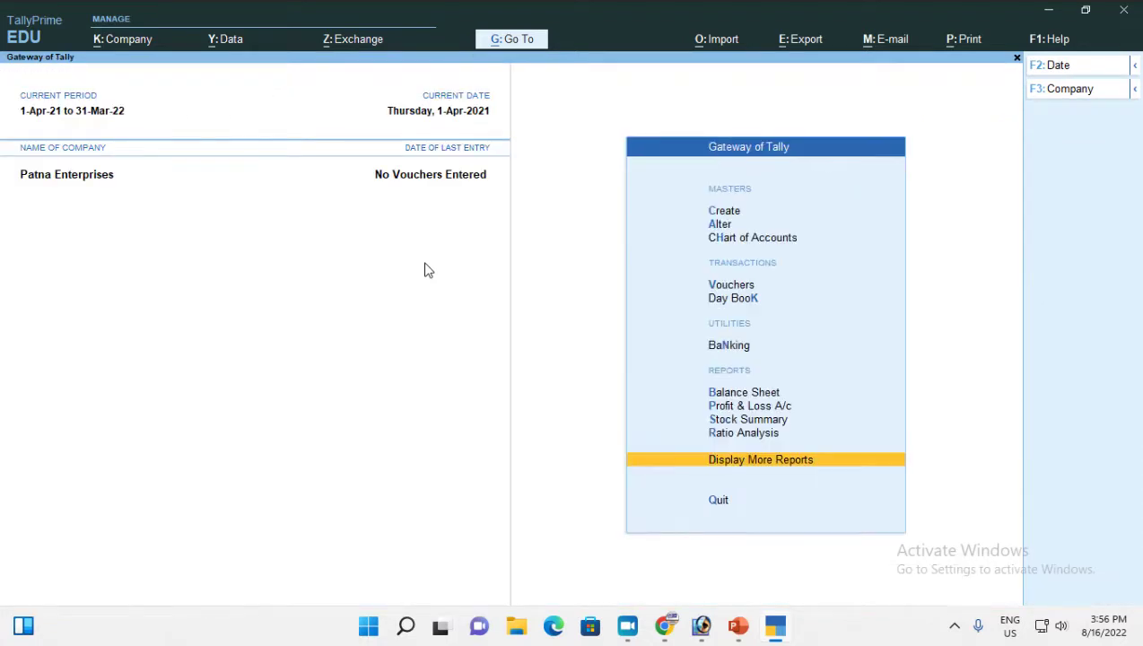
key("Escape")
key("Escape")
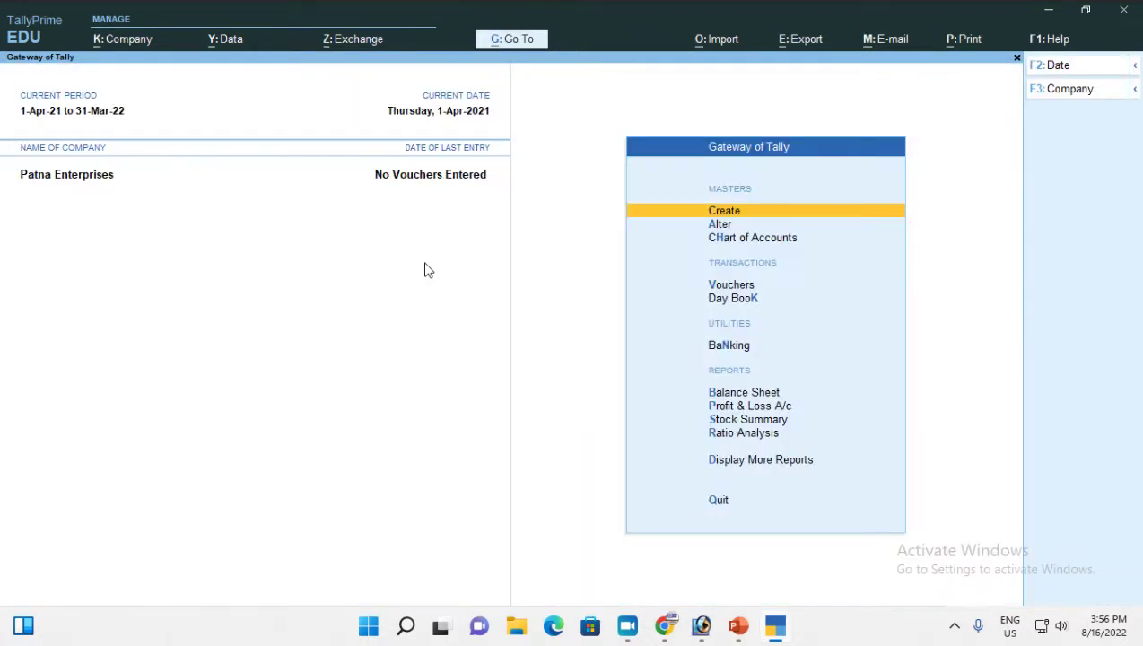
Open the Aman Traders ledger for alteration.
key("Down")
key("Return")
key("Down")
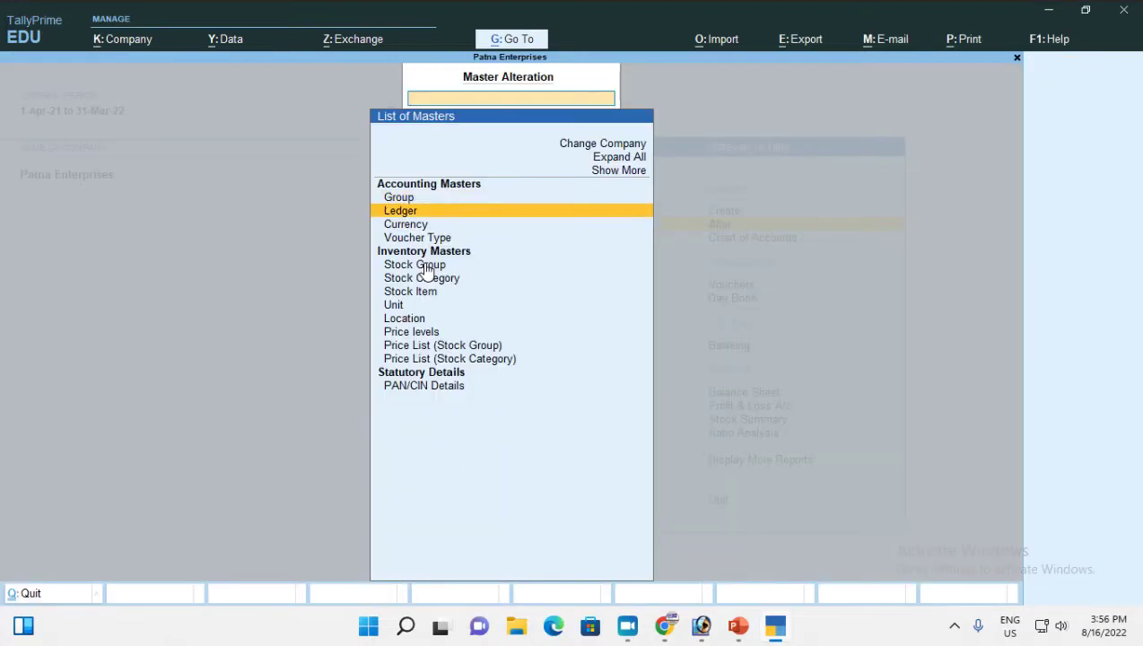
key("Return")
key("Return")
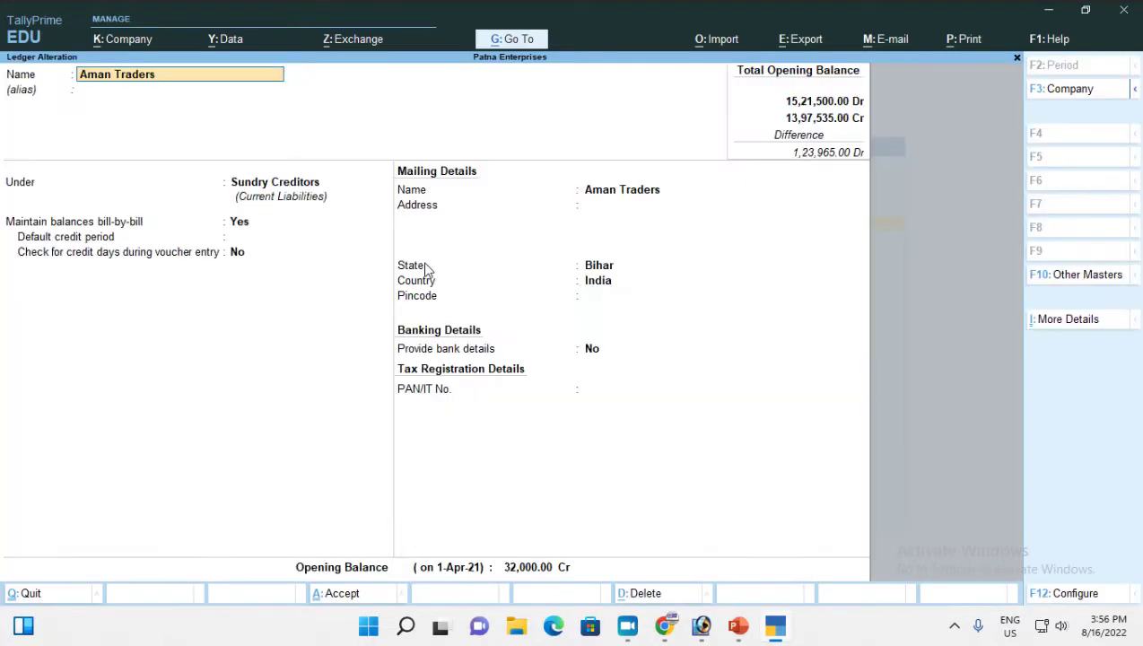
Keep the Aman Traders ledger's existing details and credit opening balance, and proceed to its bill-wise breakup.
key("Return")
key("Return")
key("Return")
key("Return")
key("Return")
key("Return")
key("Return")
key("Return")
key("Return")
key("Return")
key("Return")
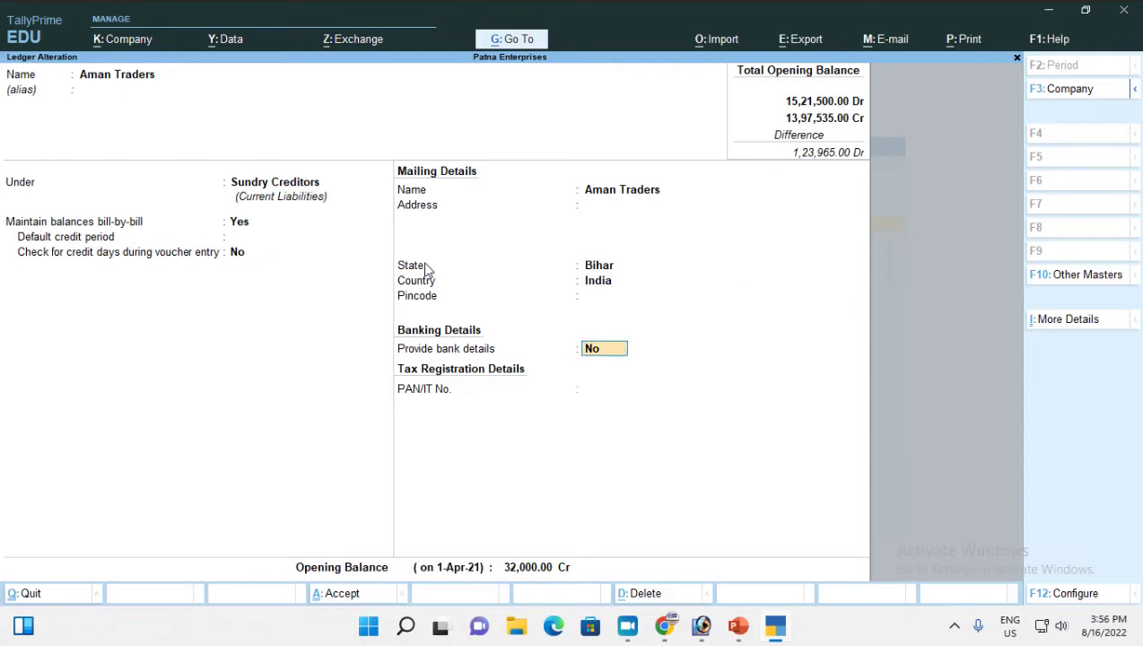
key("Return")
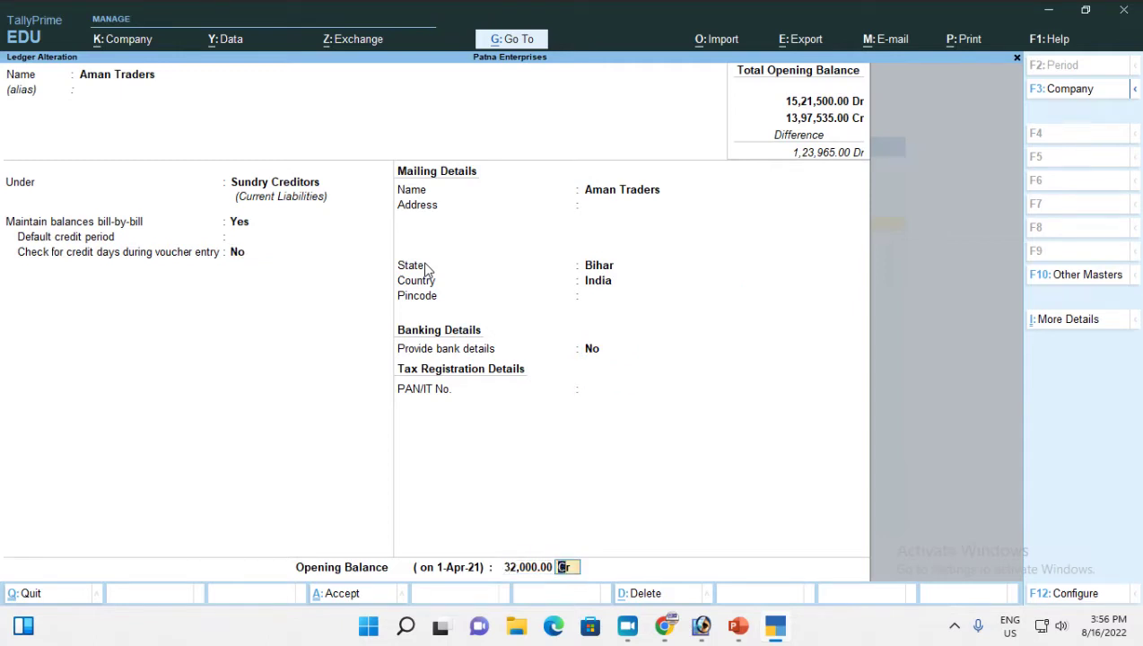
key("Return")
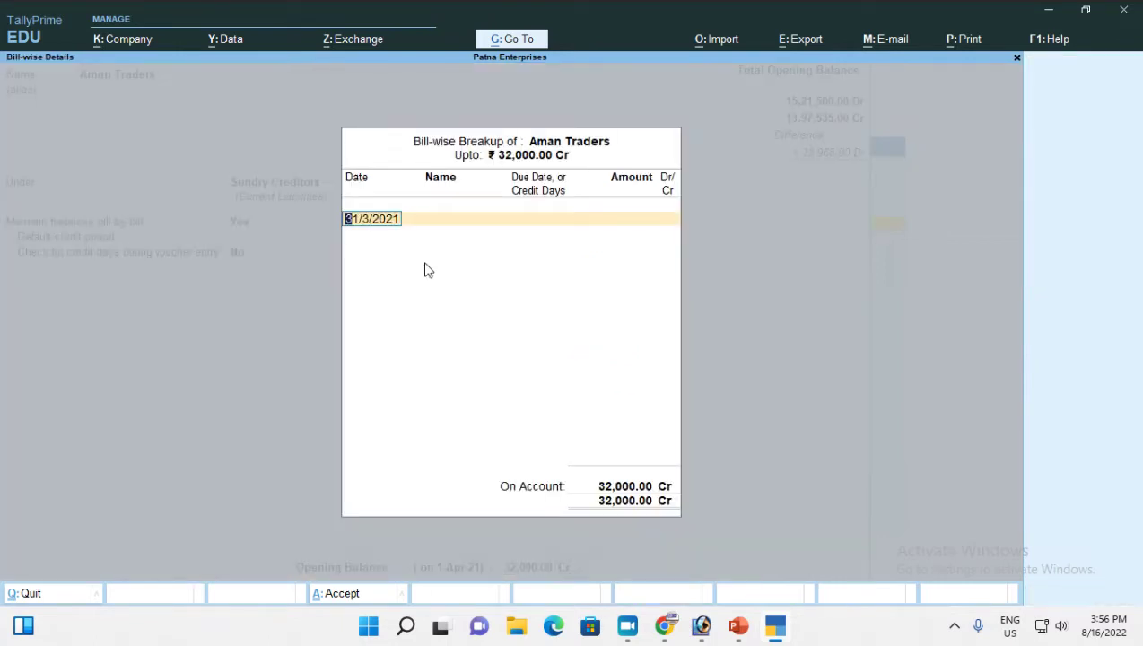
Enter a bill dated 1/3/2021 named AT/10/20-21 with a 30-day credit period and a credit amount of 12,000.
type("1-3-21")
key("Return")
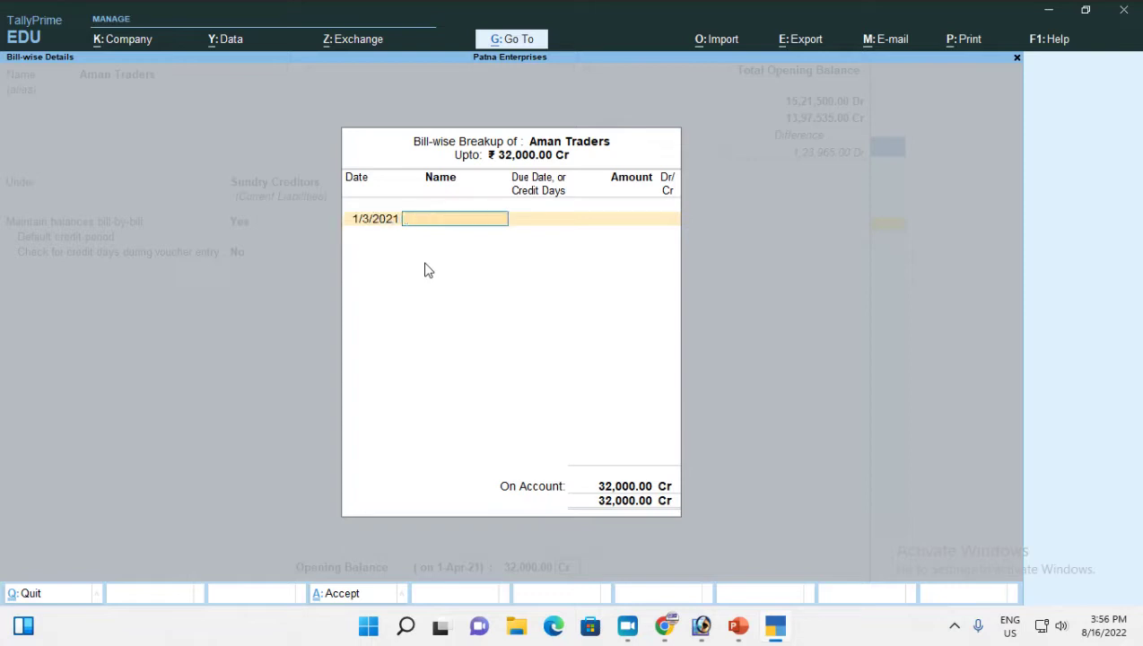
type("AT/10/20-21")
key("Return")
type("30")
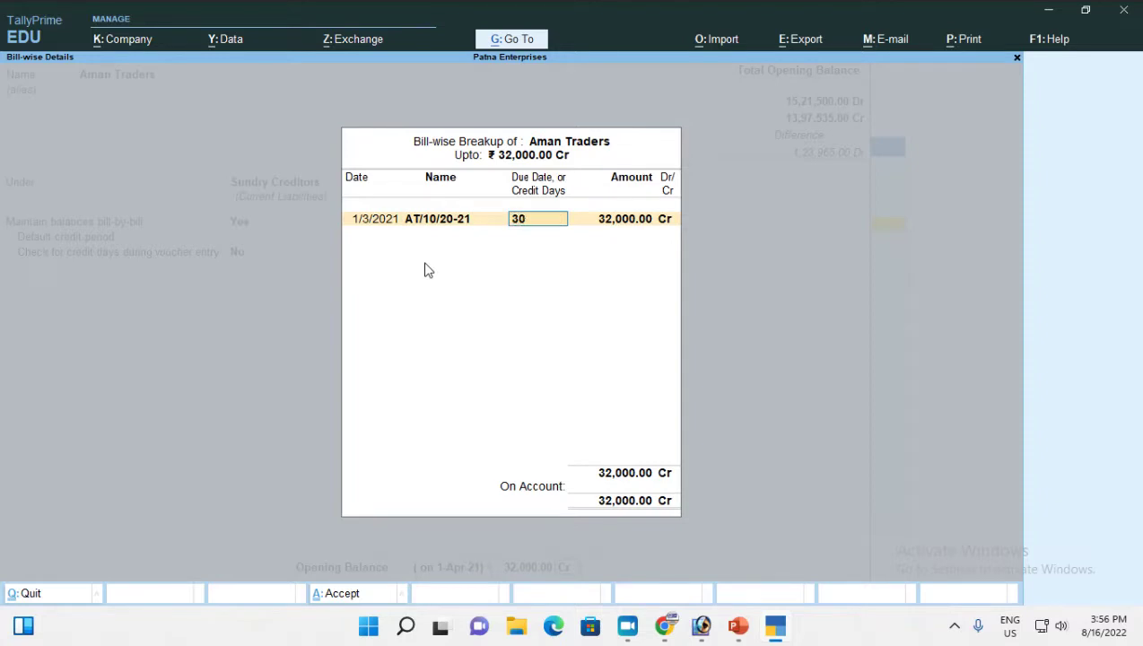
key("Return")
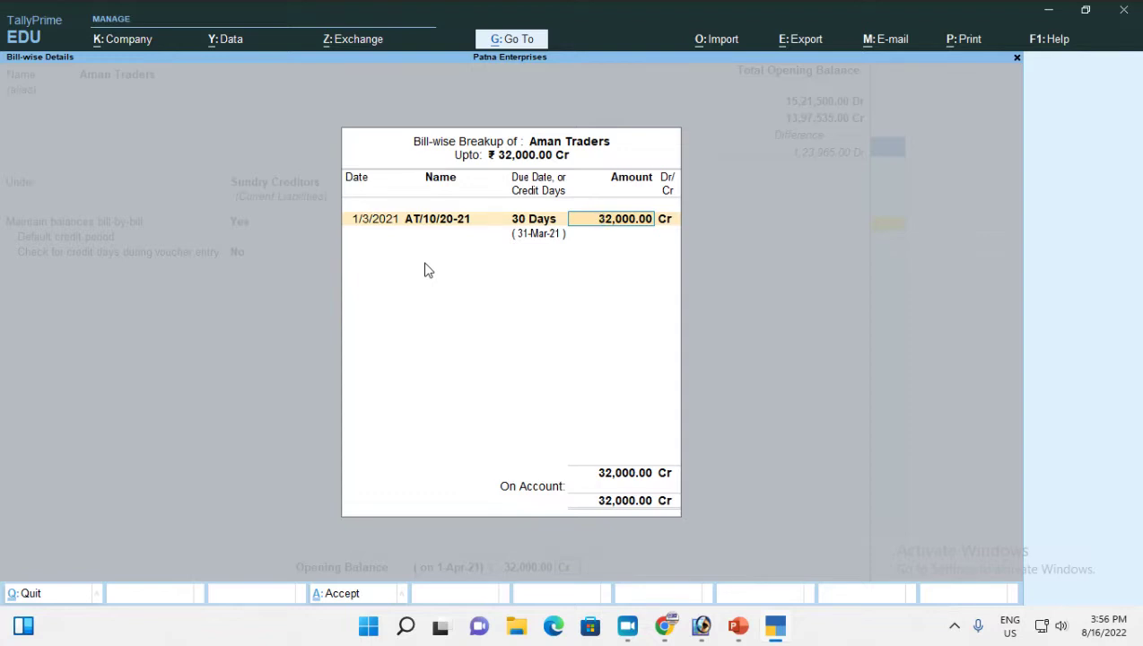
type("12000")
key("Return")
key("Return")
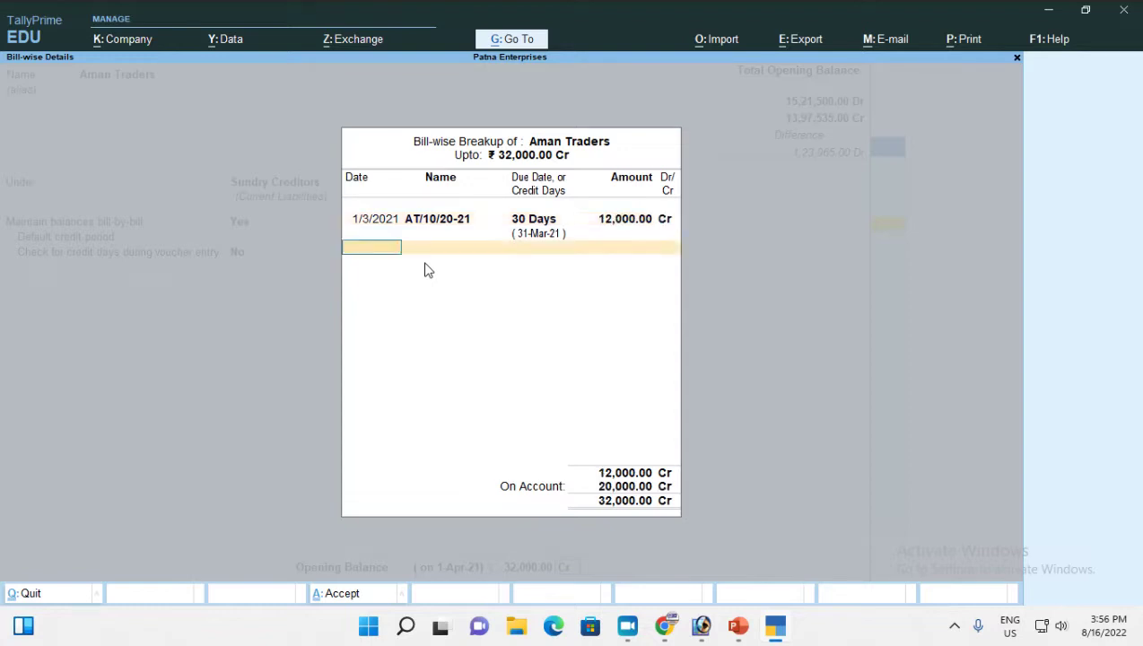
Enter a second bill dated 31/3/2021 named AT/106/20-21 with a 15-day credit period and a credit amount of 8,000.
type("31-3-21")
key("Return")
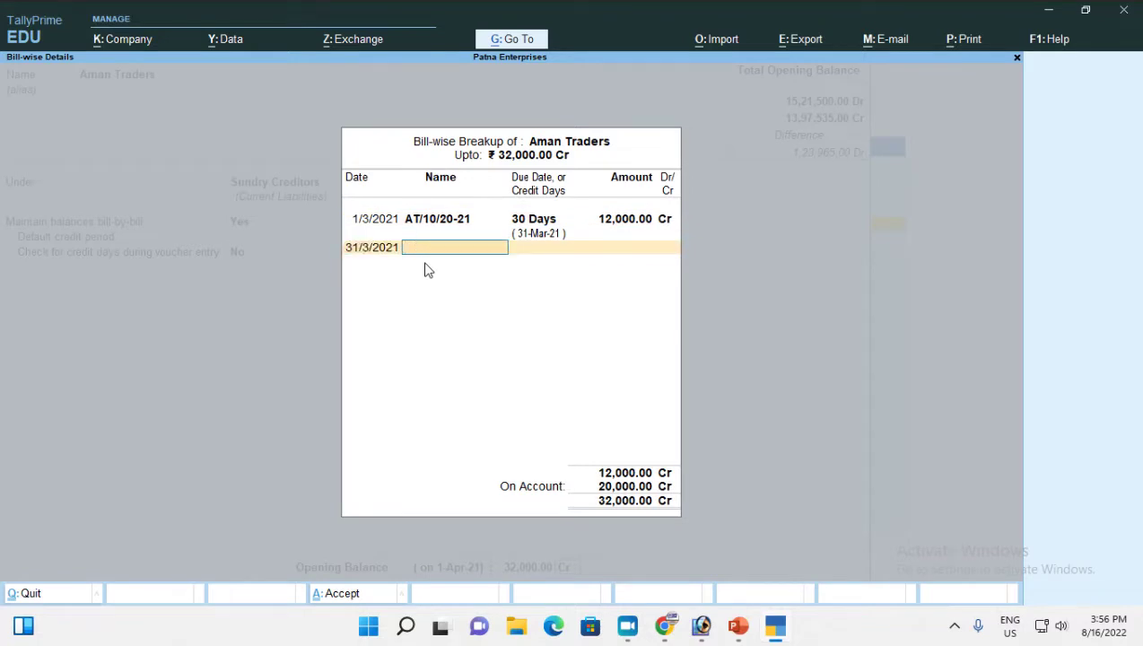
type("AT/106/20-21")
key("Return")
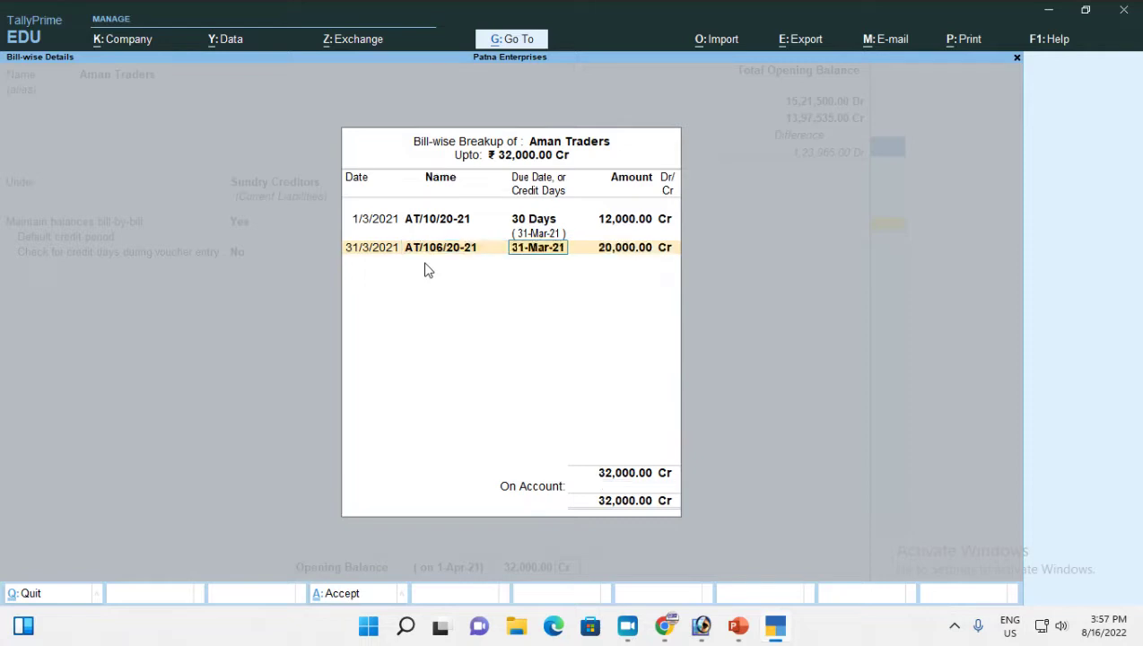
type("15")
key("Return")
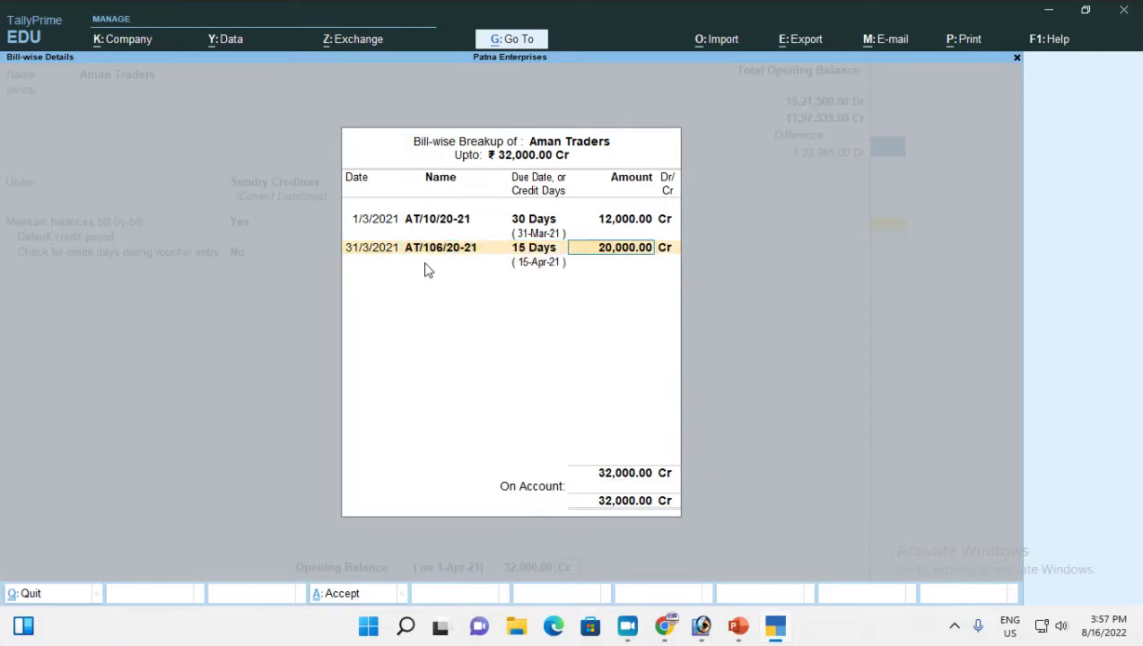
type("80000")
key("BackSpace")
key("Return")
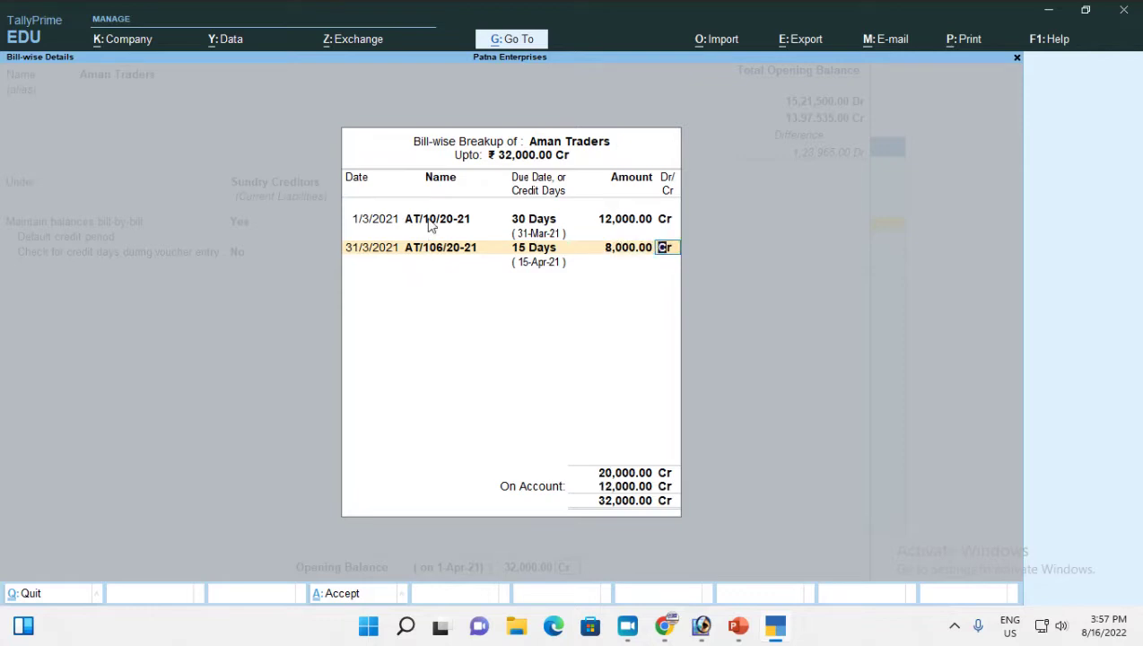
Rename the first bill in the Aman Traders breakup as AT/105/20-21, keeping the other bill details.
left_click(432, 225)
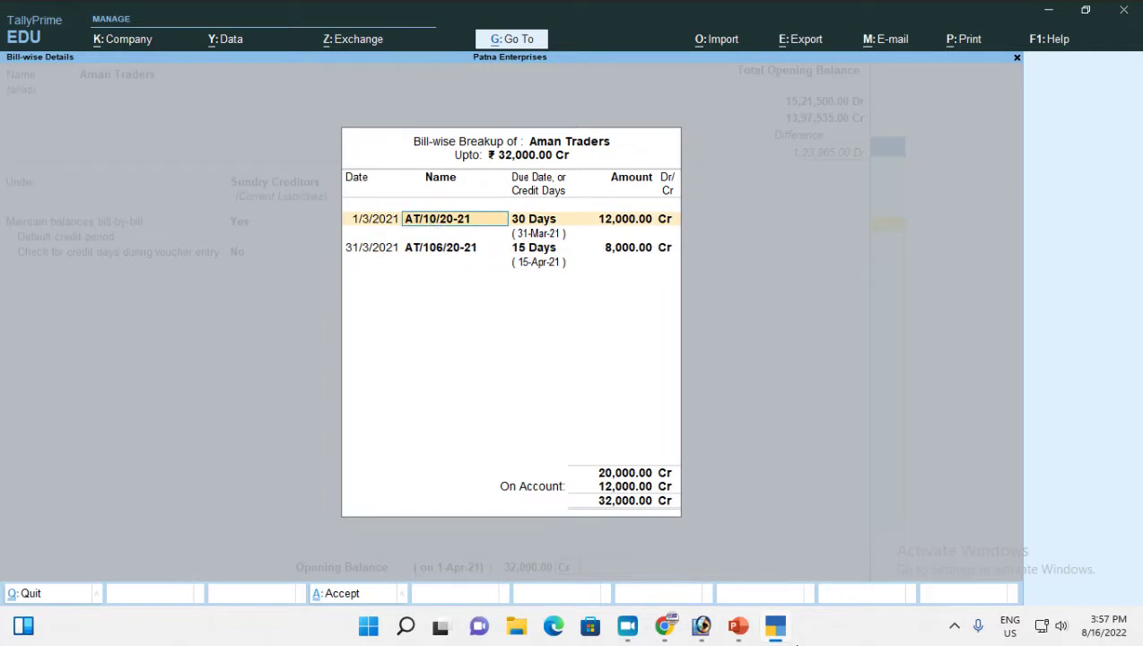
type("AT/105/20-21")
key("Return")
key("Return")
key("Return")
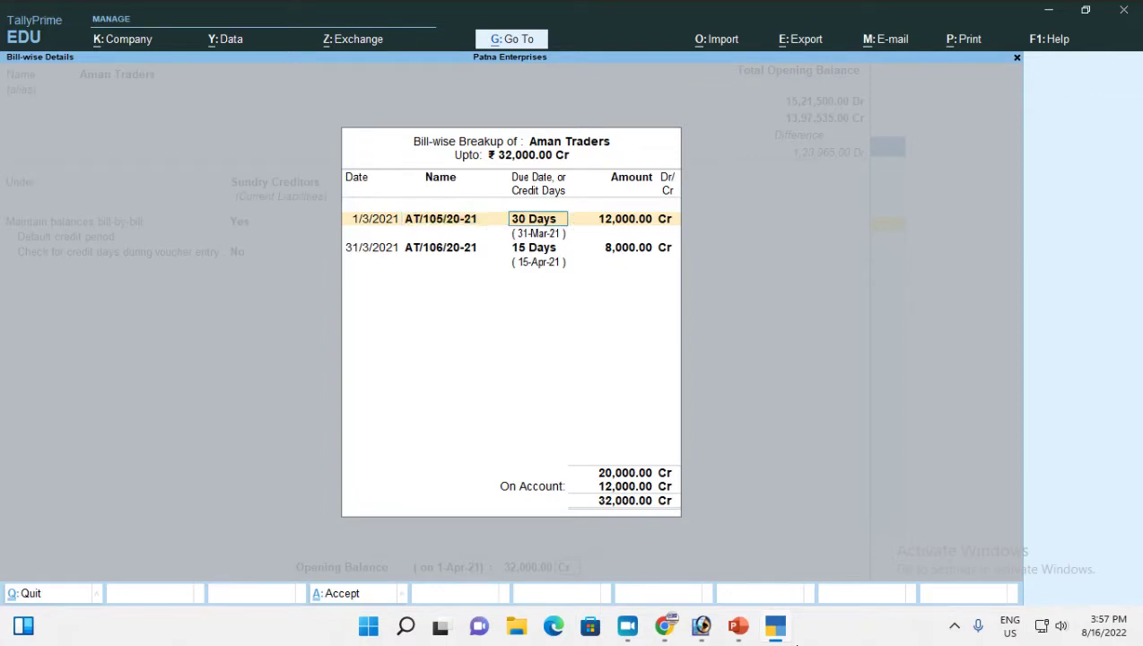
key("Return")
key("Return")
key("Return")
key("Return")
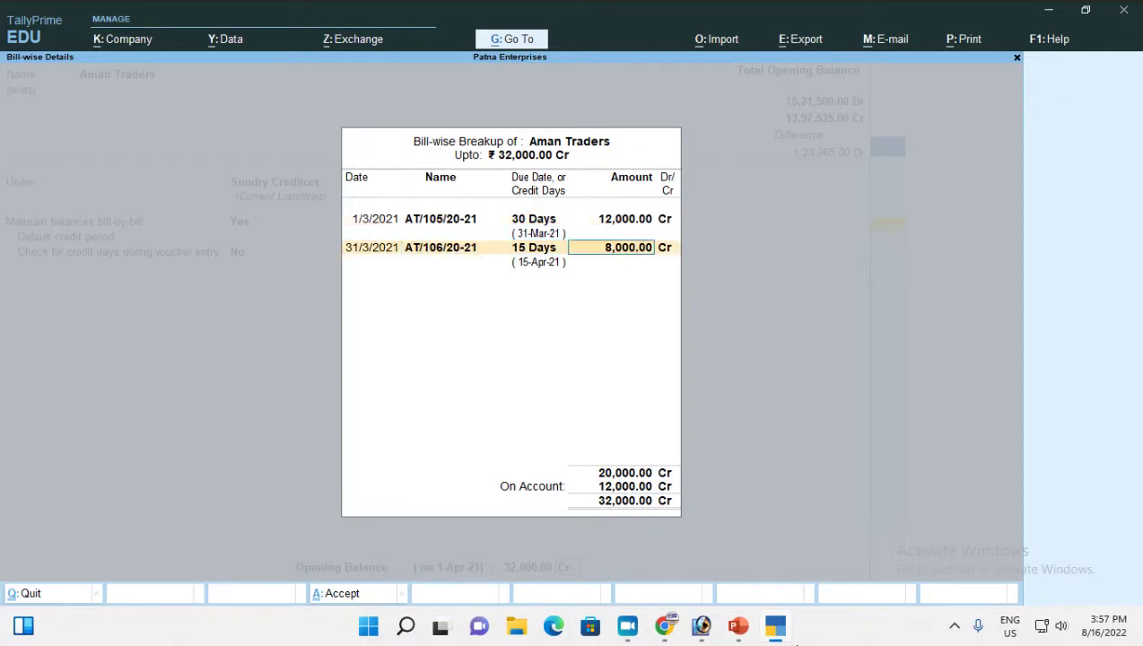
key("Return")
Add a third bill dated 31/3/2021 named AT/124/20-21 with a 15-day credit period.
type("31-")
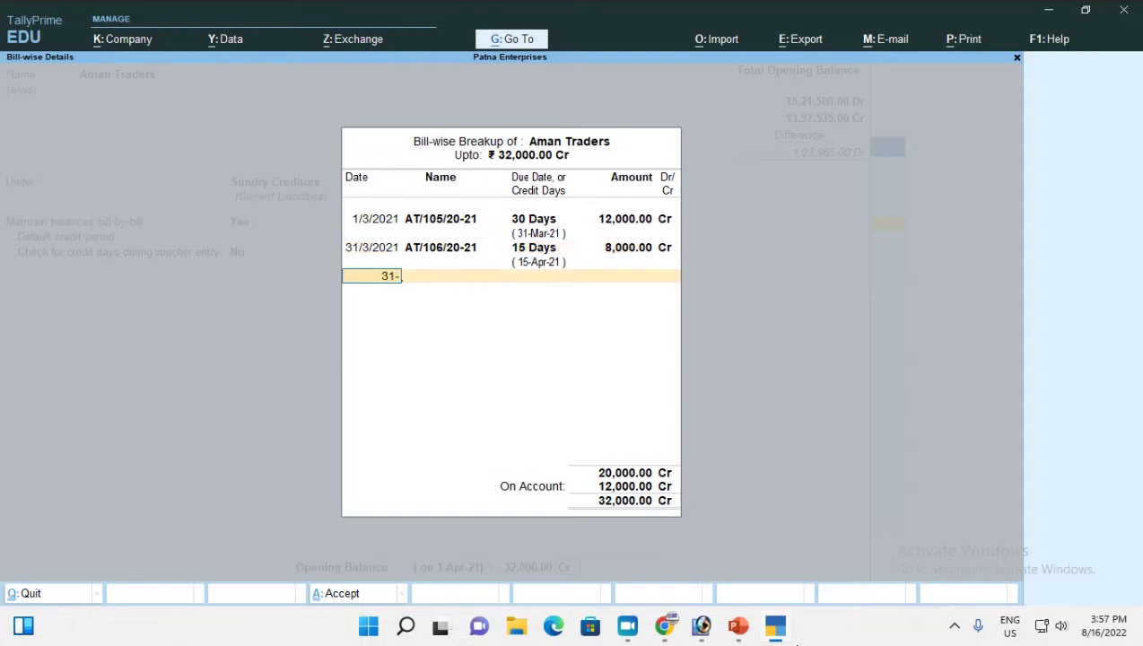
type("3-21")
key("Return")
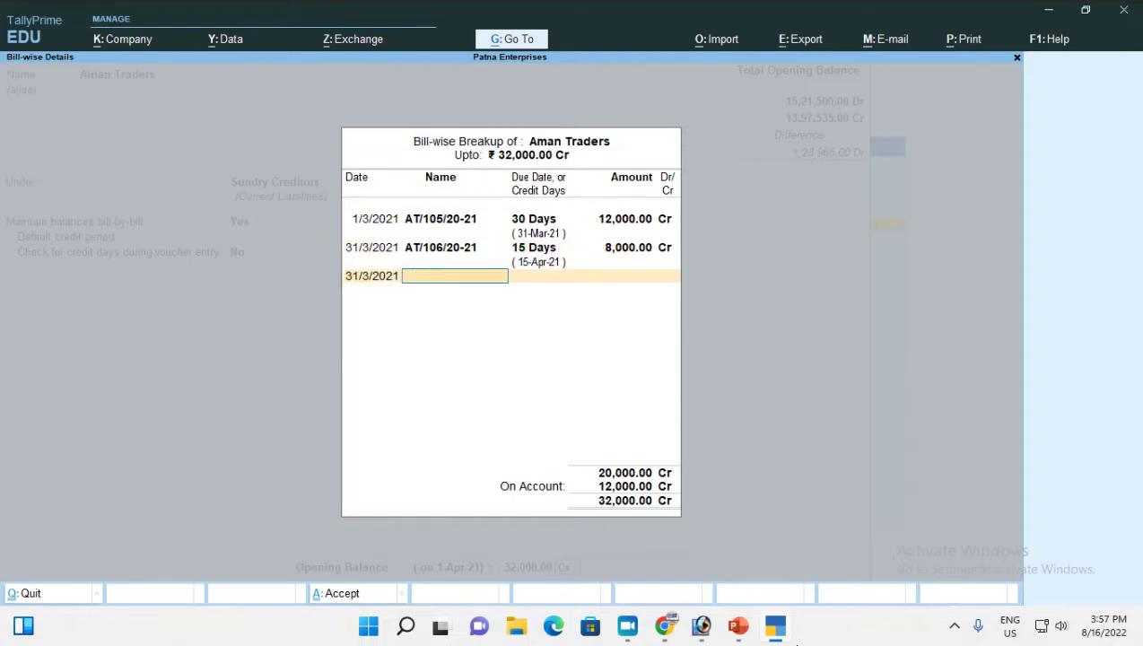
type("AT/124/20-21")
key("Return")
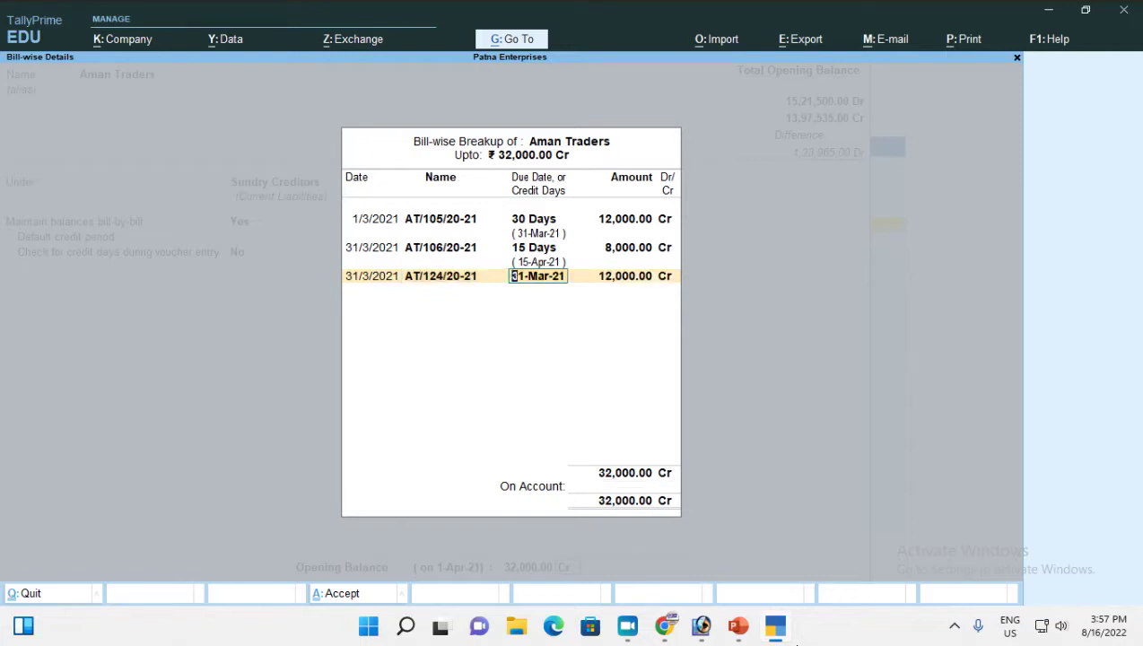
type("15")
key("Return")
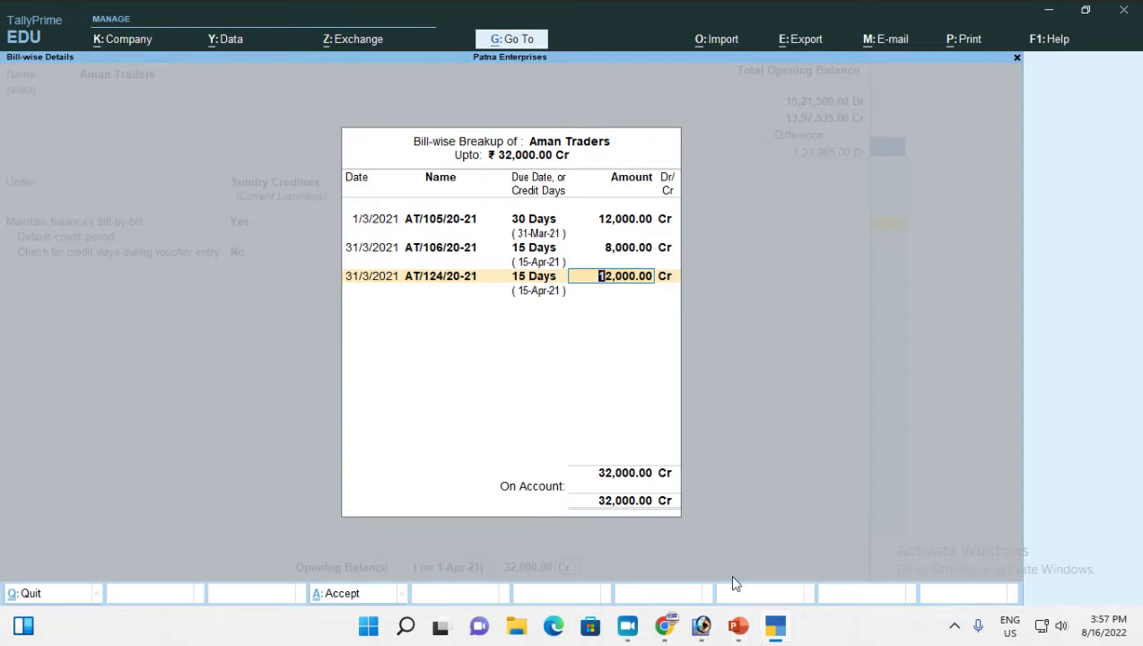
Set the credit amount of bill AT/105/20-21 to 18,000.
left_click(614, 225)
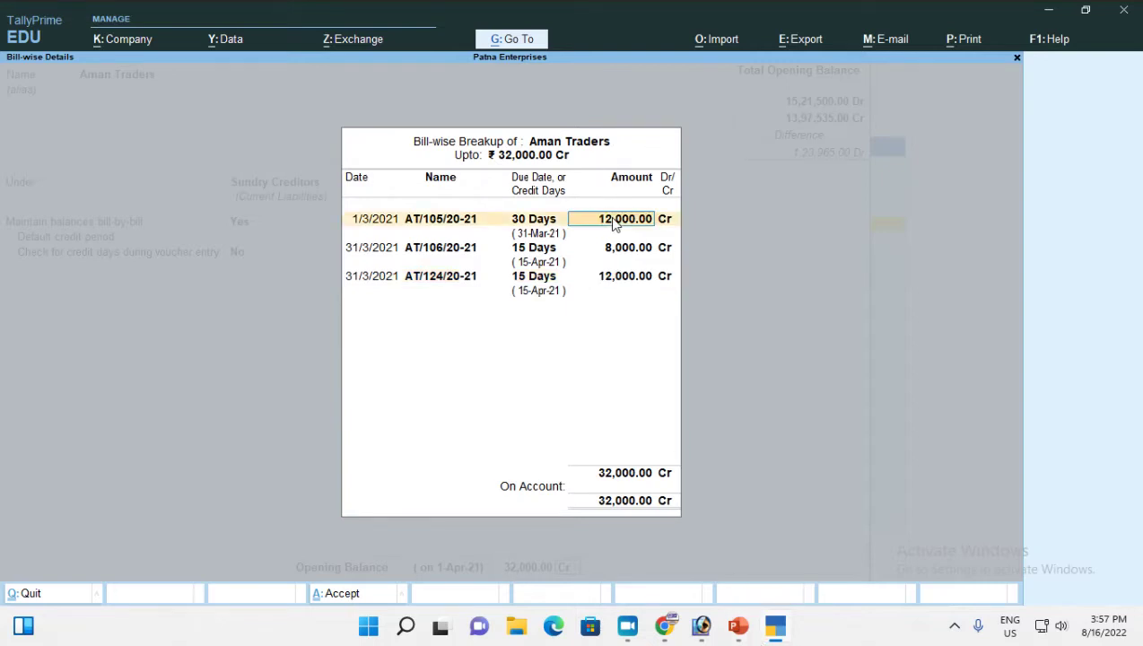
type("18000")
key("Return")
key("Return")
key("Return")
key("Return")
key("Return")
key("Return")
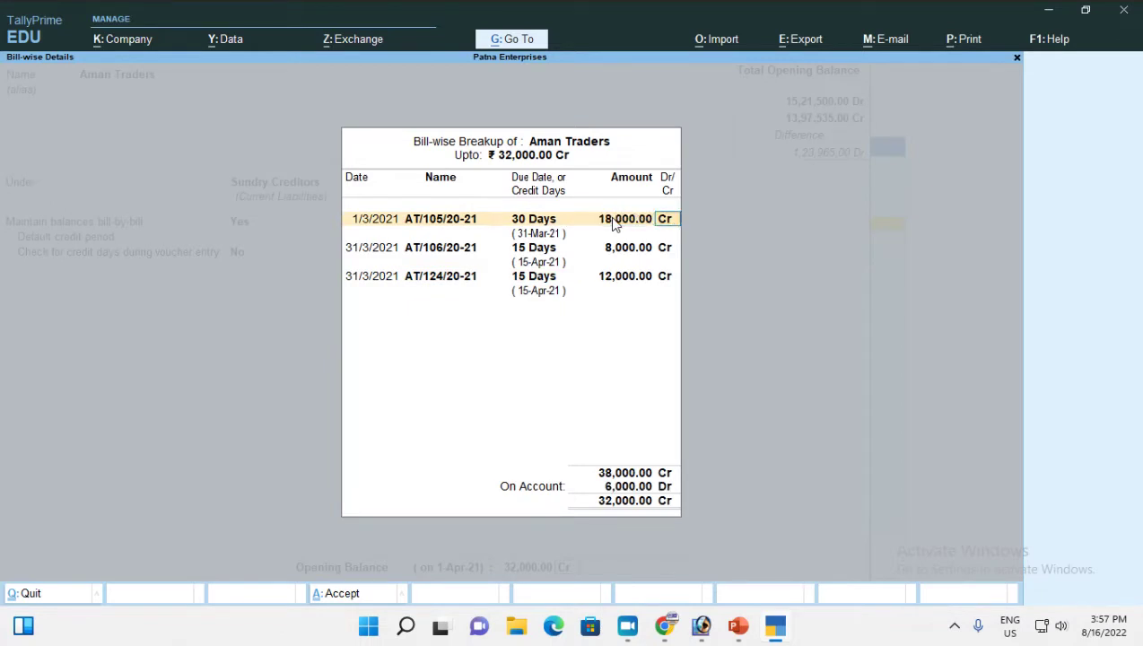
Set the credit amount of bill AT/124/20-21 to 6,000.
key("Return")
key("Return")
key("Return")
key("Return")
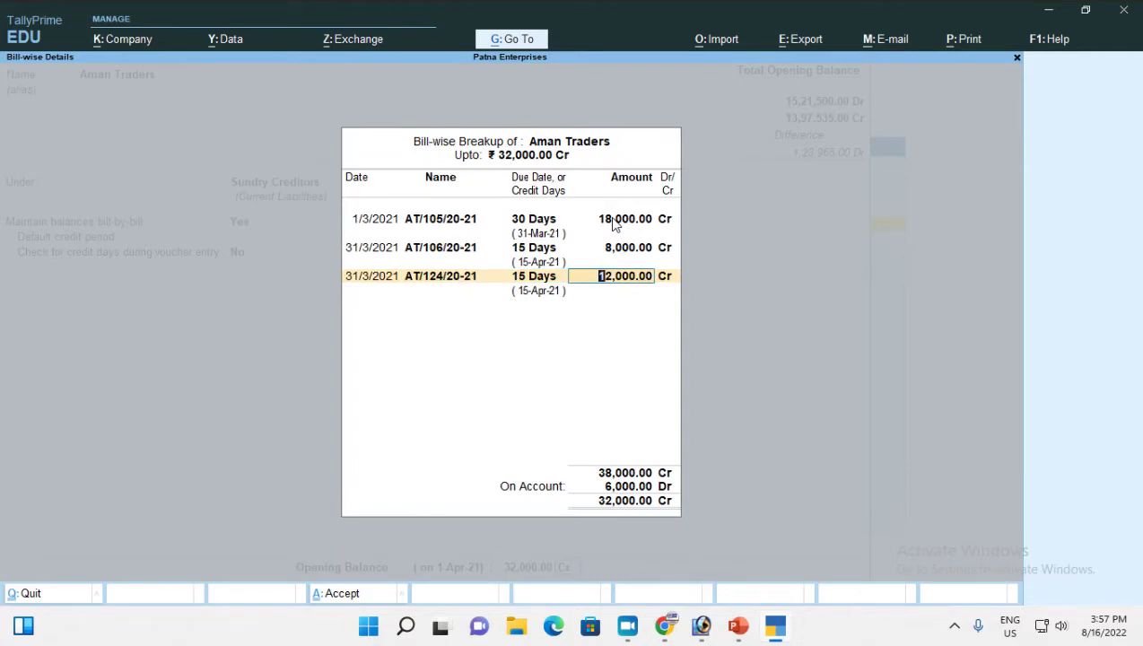
type("6000")
key("Return")
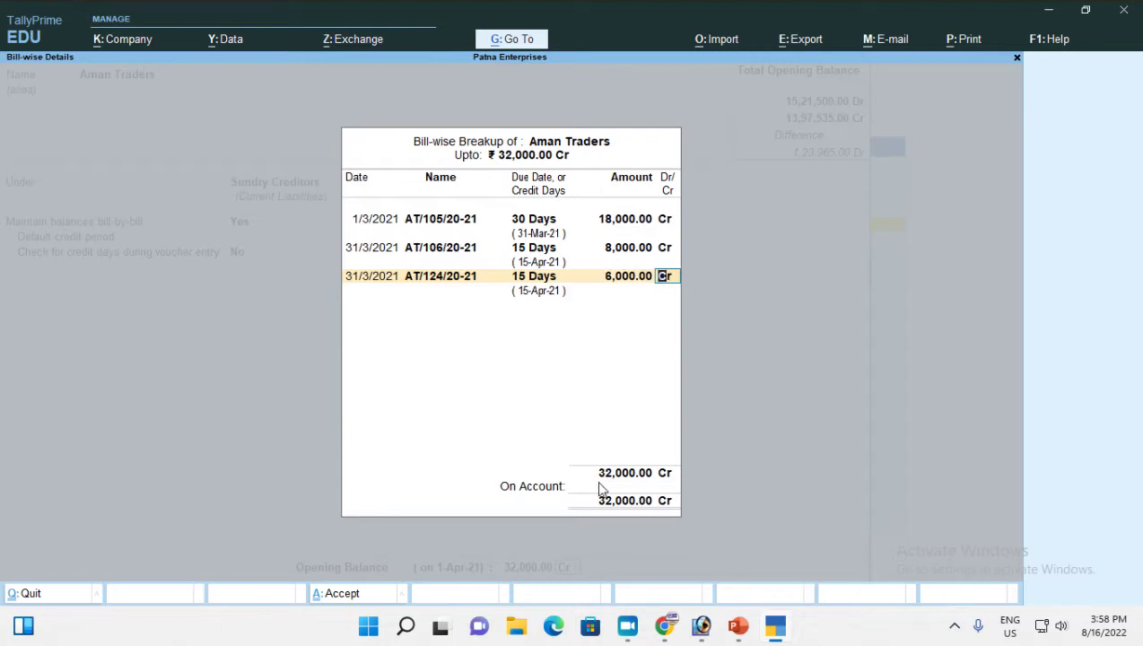
Accept the bill-wise breakup, save the Aman Traders ledger, and return to the Gateway of Tally.
key("Return")
key("Return")
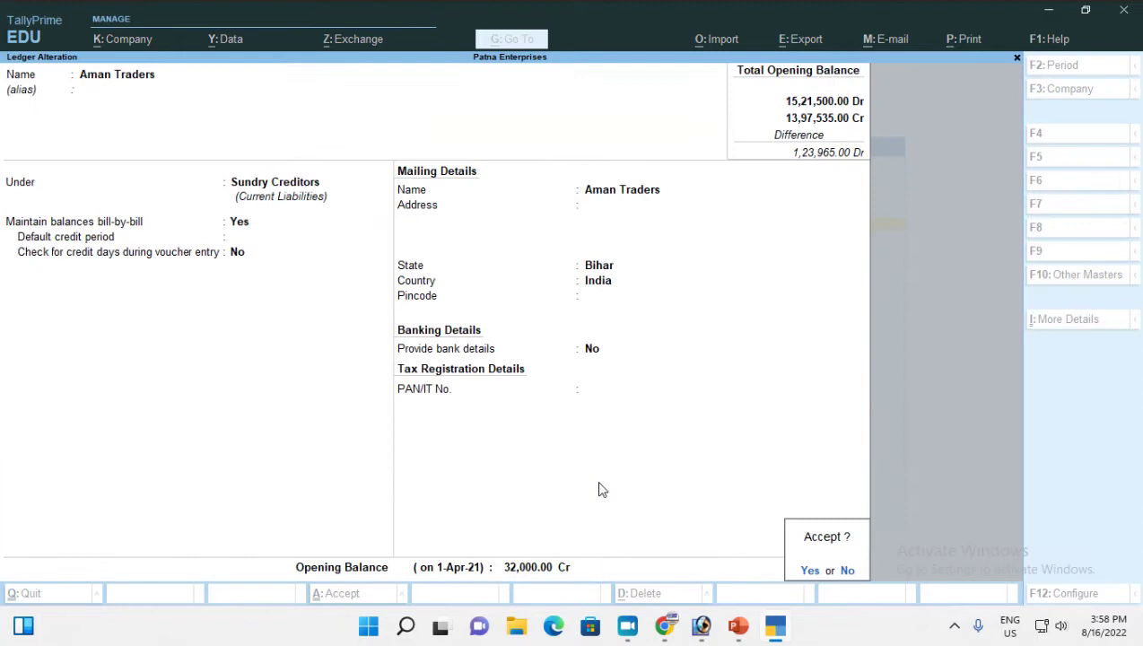
key("Return")
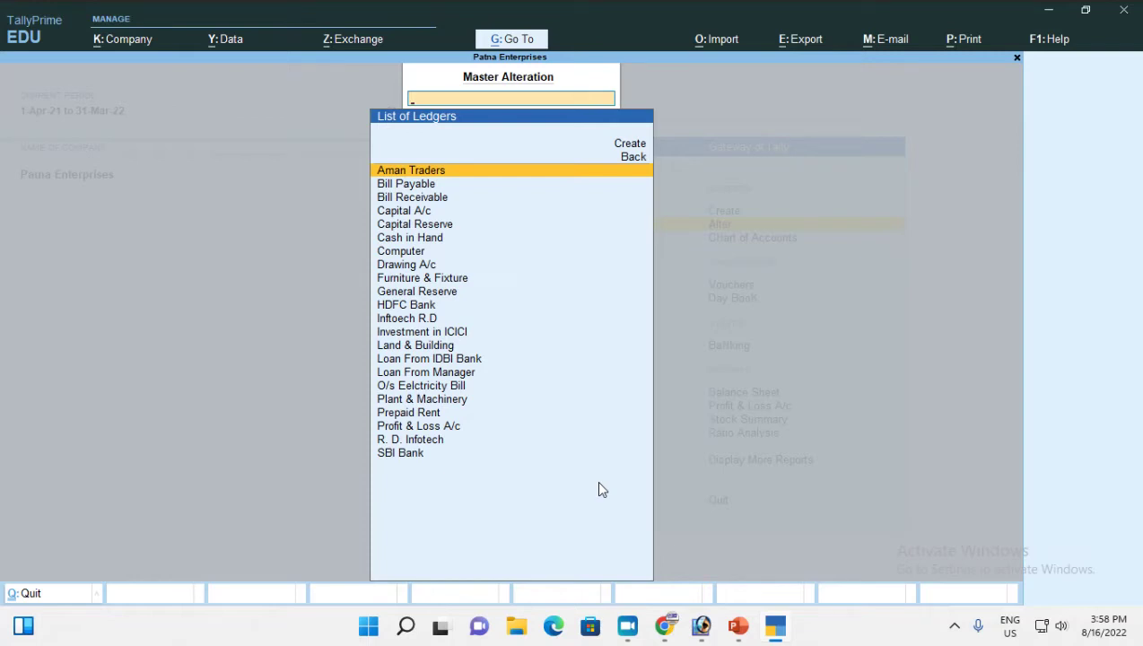
key("Escape")
key("Escape")
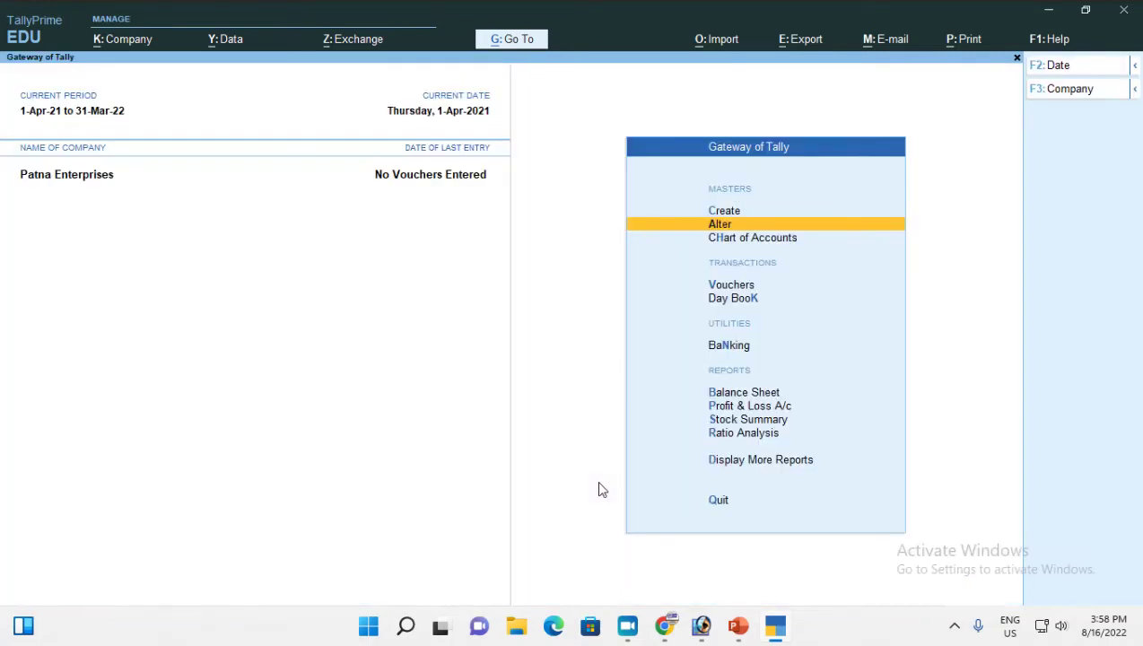
View the outstanding payables report to check the Aman Traders bills, and close it.
key("d")
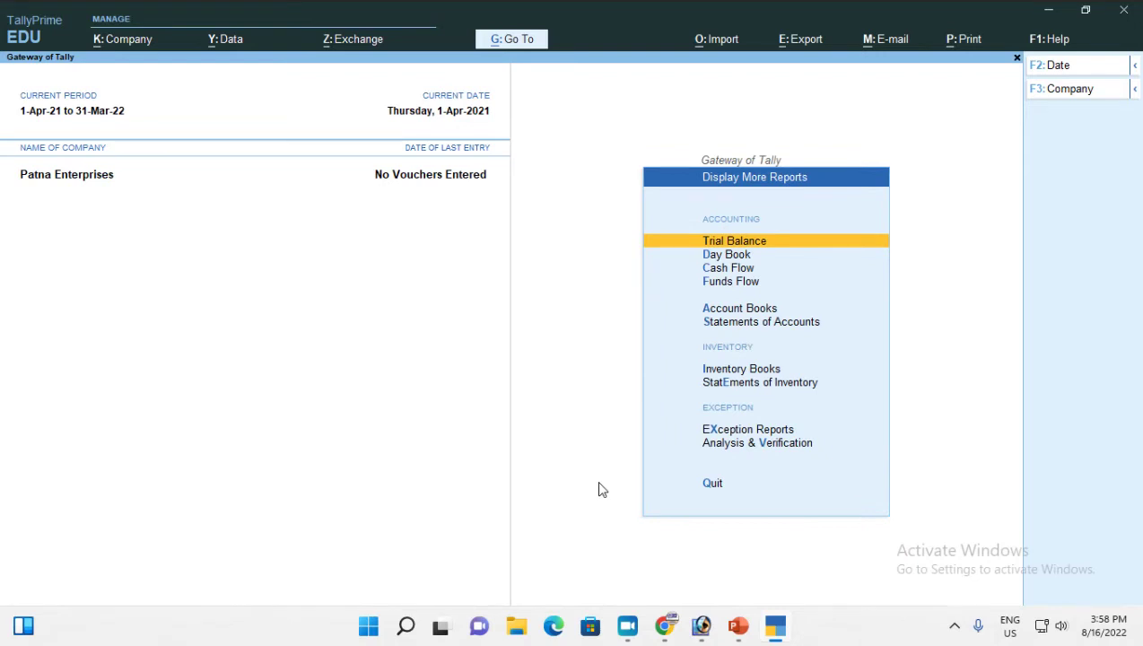
key("s")
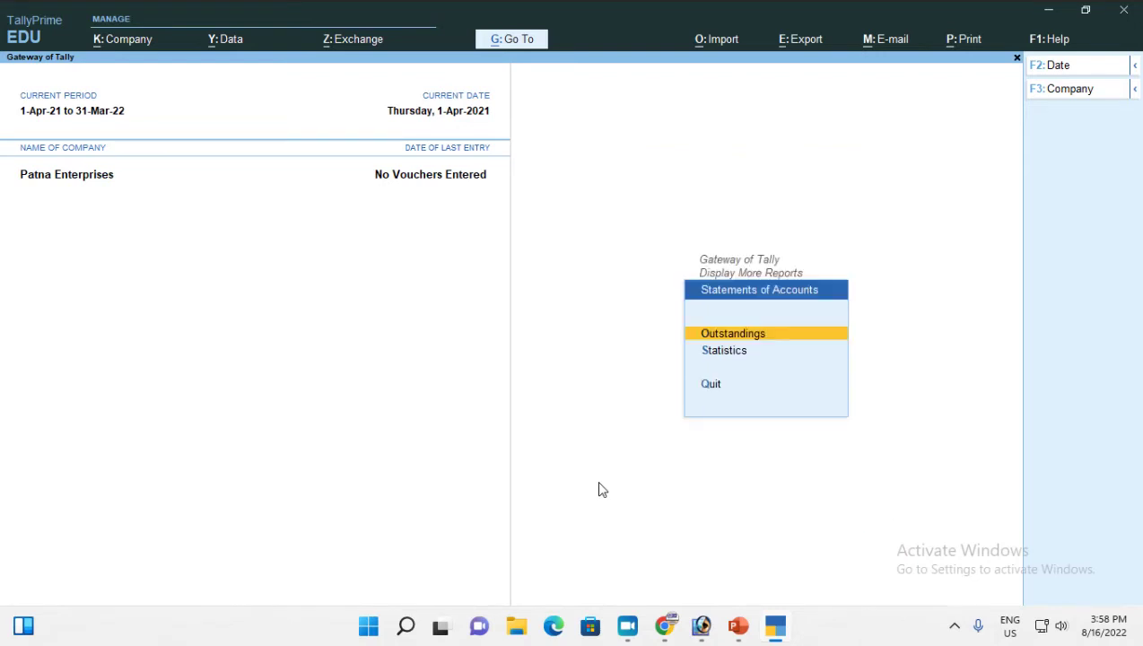
key("o")
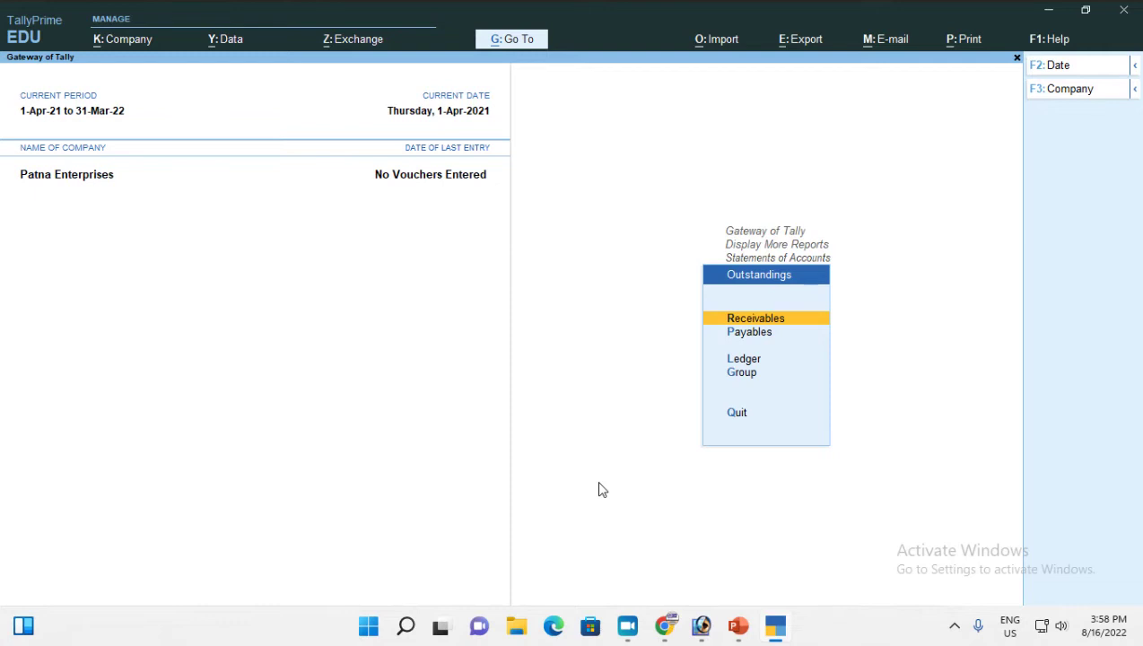
key("p")
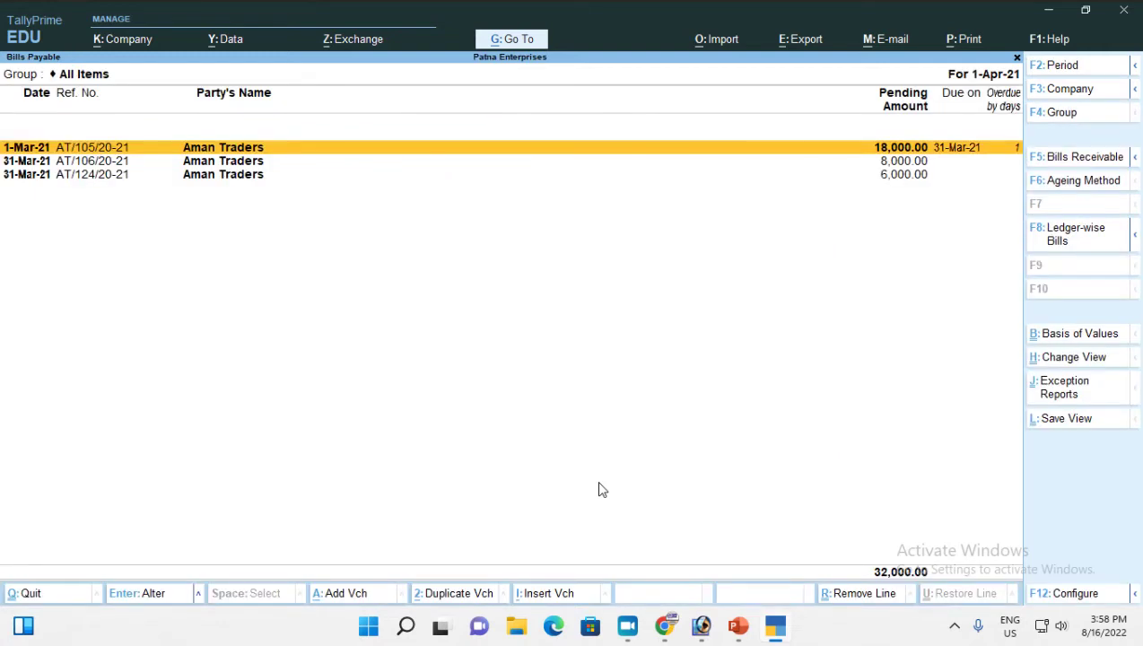
key("Escape")
View the outstanding receivables report, and return to the Gateway of Tally without quitting.
key("r")
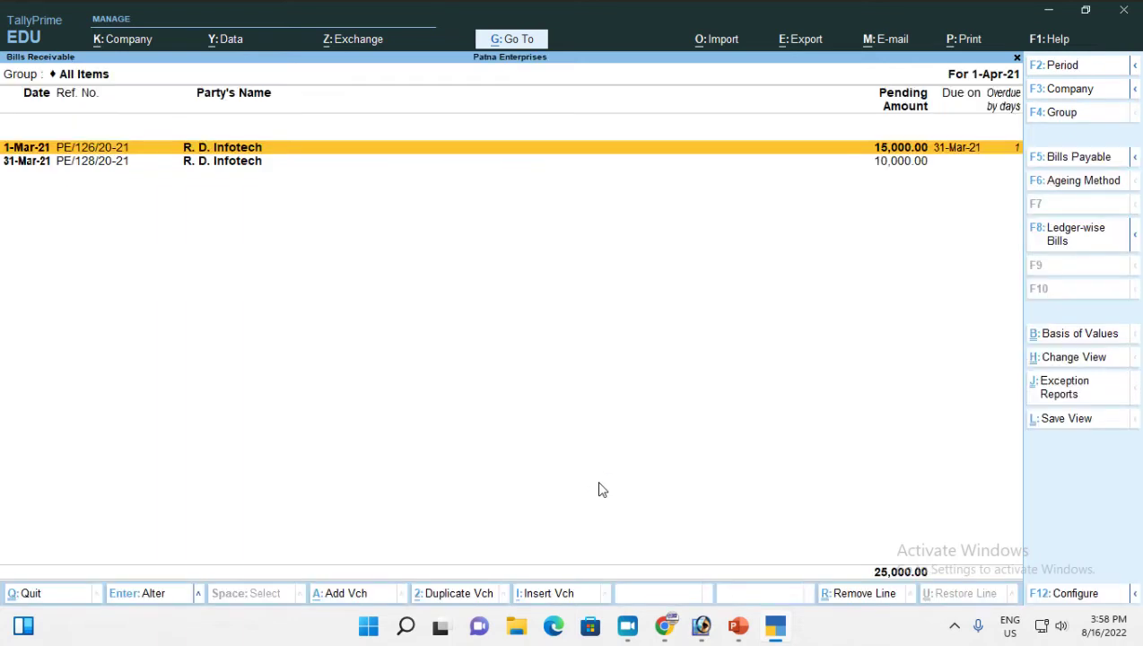
key("Escape")
key("Escape")
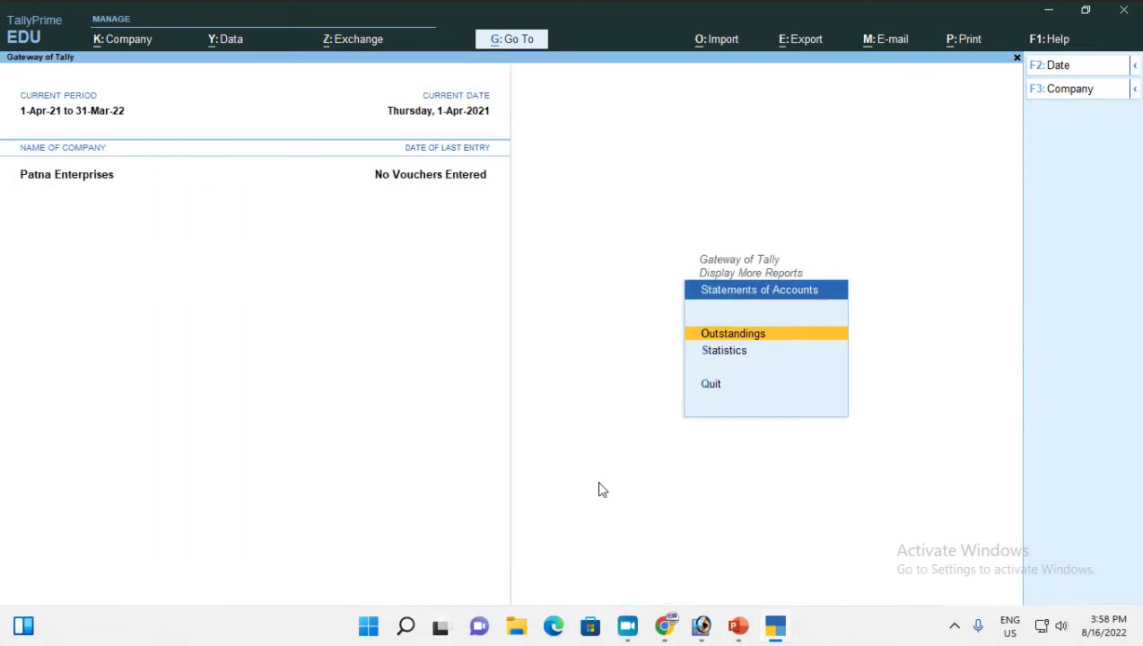
key("Escape")
key("Escape")
key("Escape")
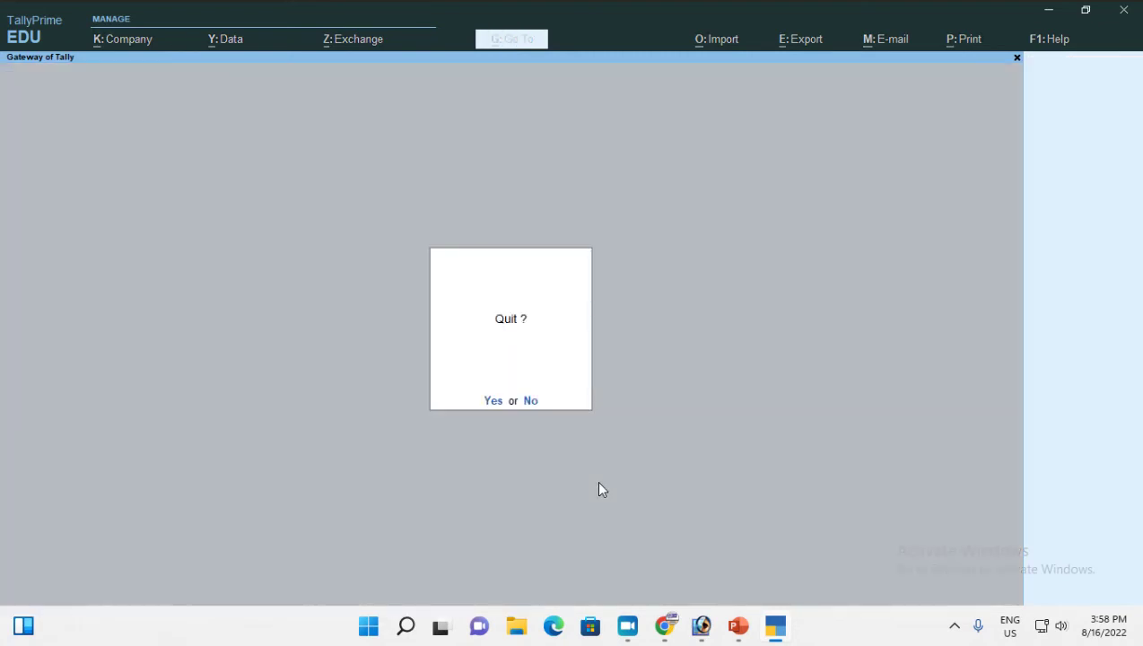
key("n")
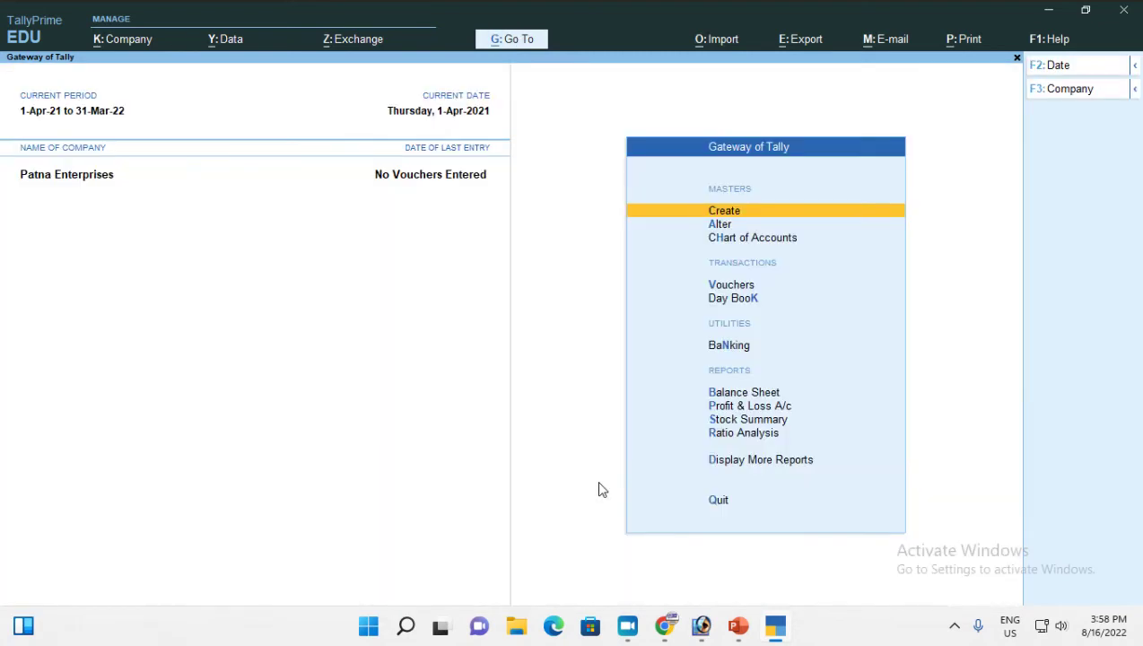